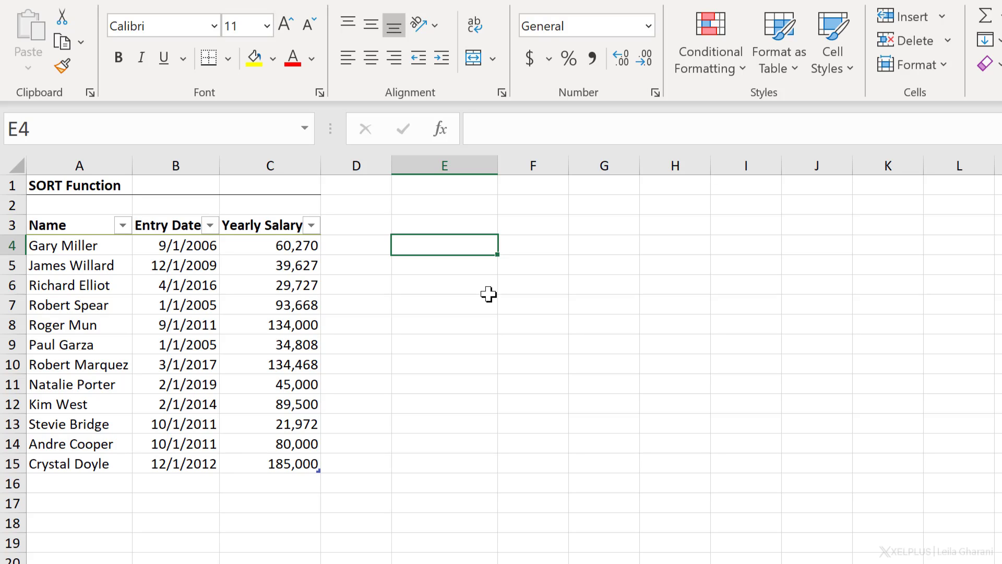
- Enter =SORT(TableSalary) in E4 to spill the salary table sorted alphabetically by name
{"action": "type", "text": "=sort("}
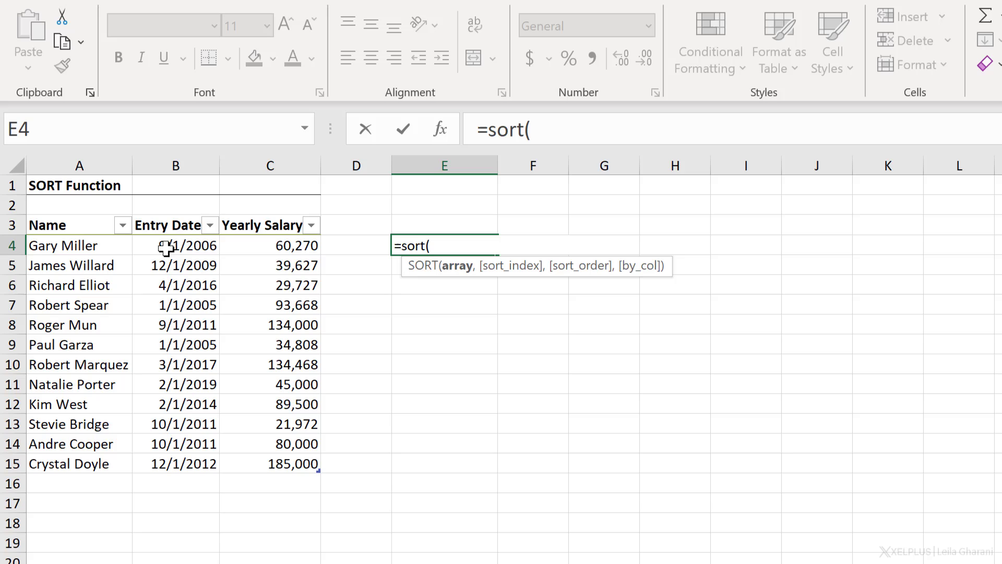
{"action": "left_click", "coordinate": [33, 212]}
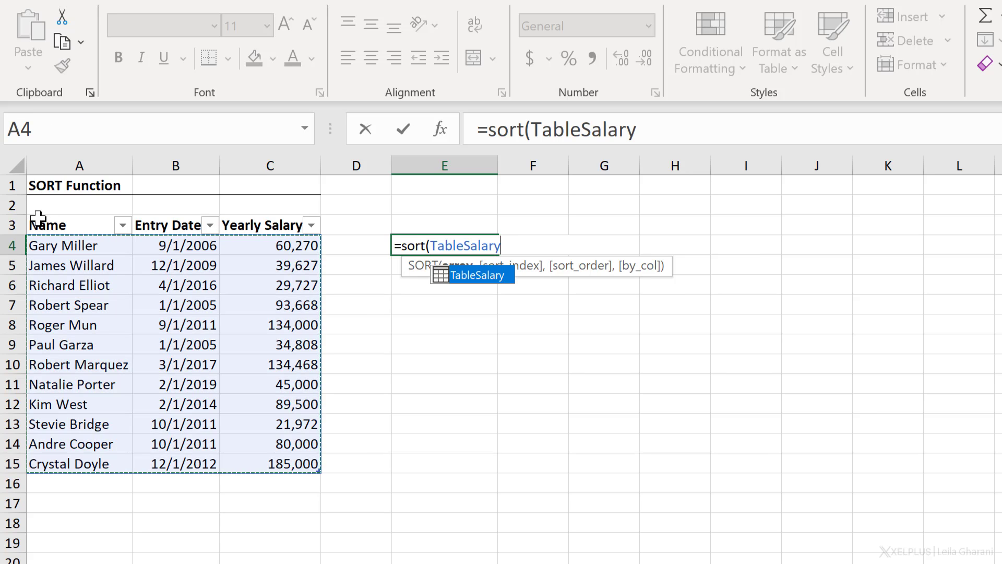
{"action": "type", "text": ","}
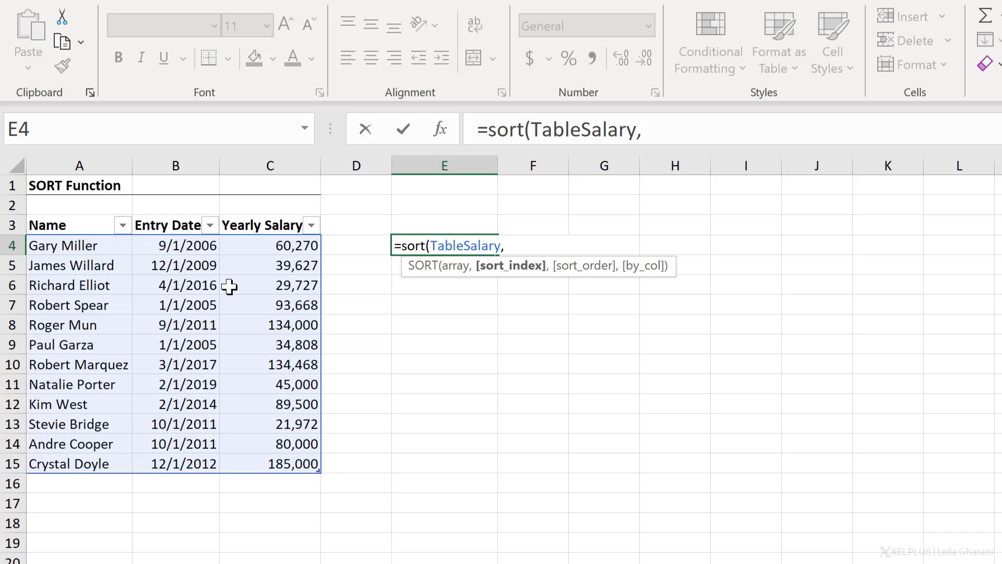
{"action": "key", "text": "BackSpace"}
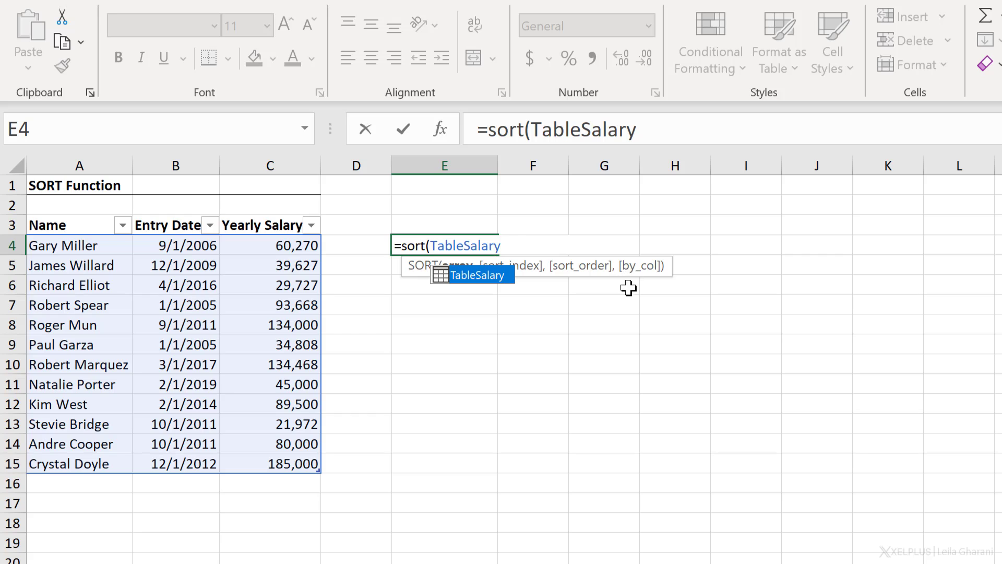
{"action": "type", "text": ")"}
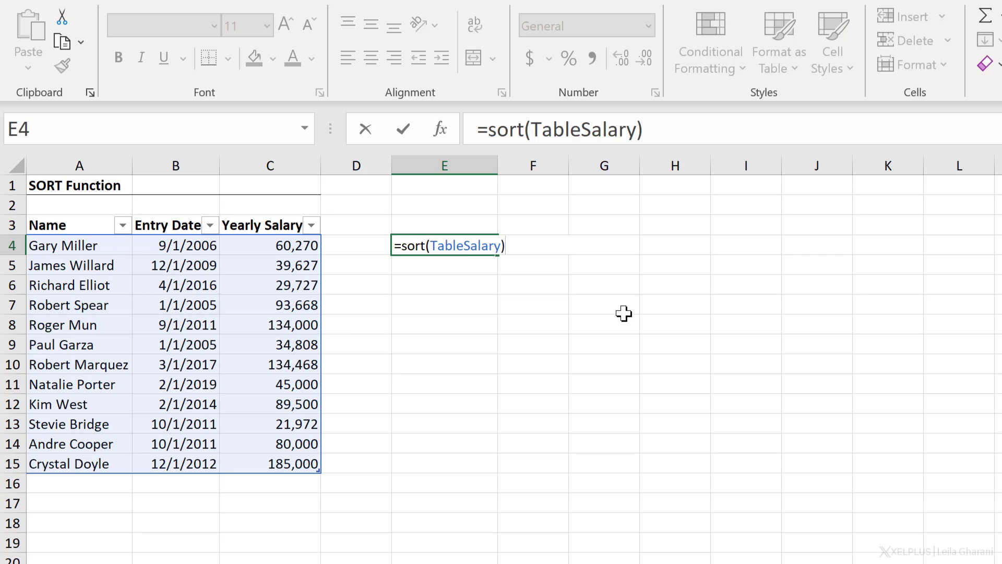
{"action": "key", "text": "Return"}
- Copy the date and comma salary formats from B5:C5 onto spilled columns F and G with Format Painter
{"action": "key", "text": "Up"}
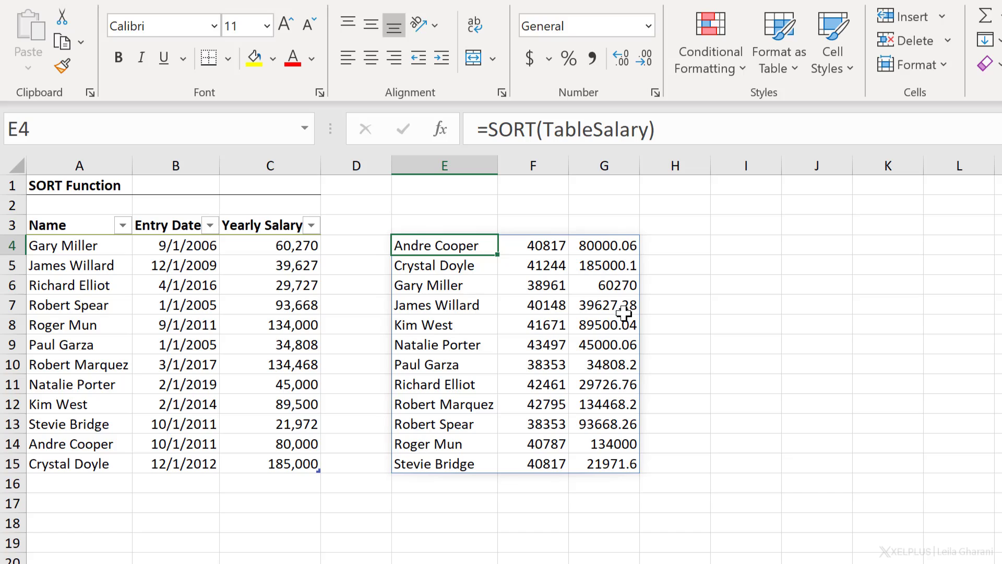
{"action": "key", "text": "Down"}
{"action": "key", "text": "Down"}
{"action": "key", "text": "Down"}
{"action": "key", "text": "Down"}
{"action": "key", "text": "Down"}
{"action": "key", "text": "Down"}
{"action": "key", "text": "Down"}
{"action": "key", "text": "Down"}
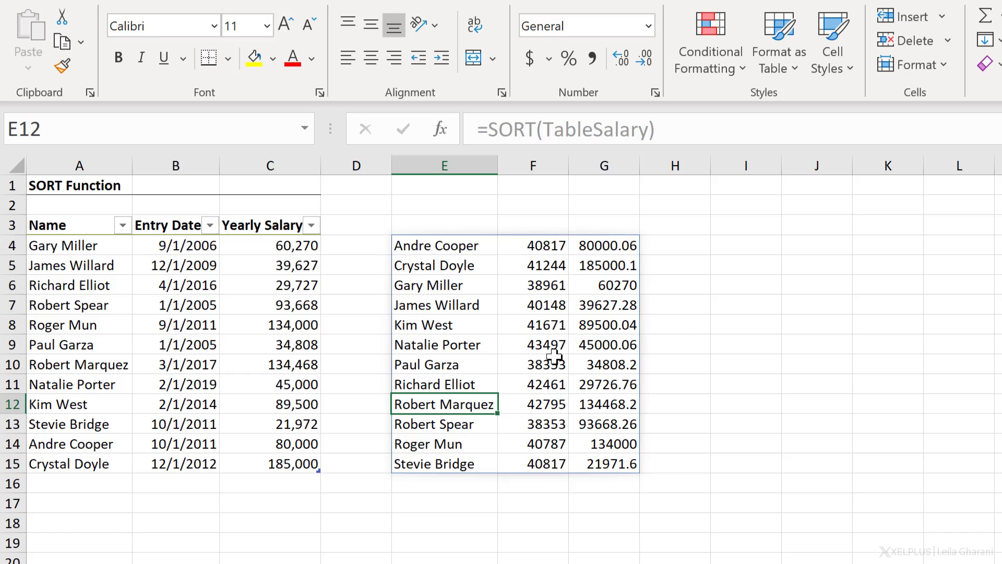
{"action": "left_click_drag", "start_coordinate": [179, 267], "coordinate": [256, 267]}
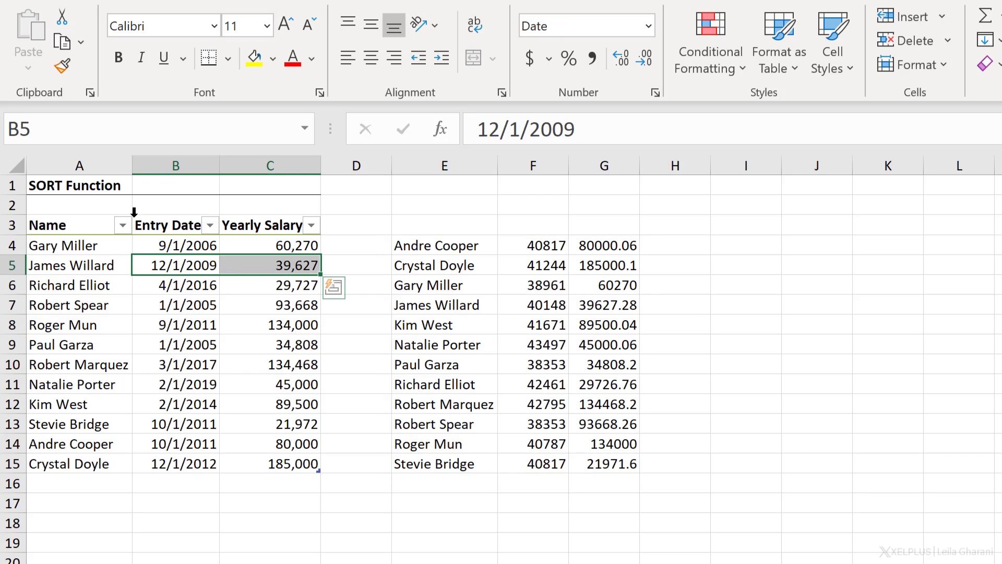
{"action": "left_click", "coordinate": [62, 66]}
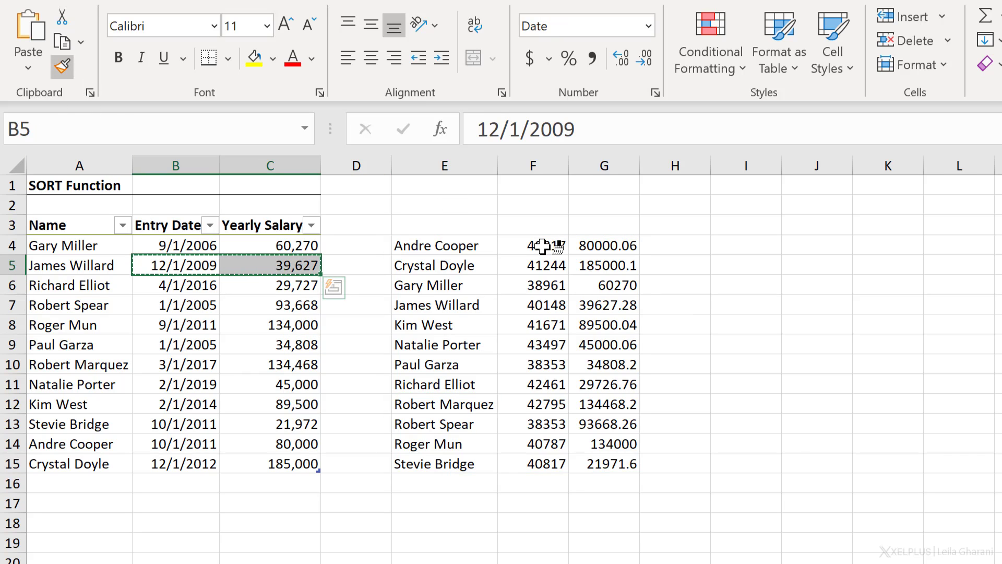
{"action": "mouse_move", "coordinate": [542, 245]}
{"action": "left_mouse_down"}
{"action": "mouse_move", "coordinate": [629, 386]}
{"action": "mouse_move", "coordinate": [626, 553]}
{"action": "left_mouse_up"}
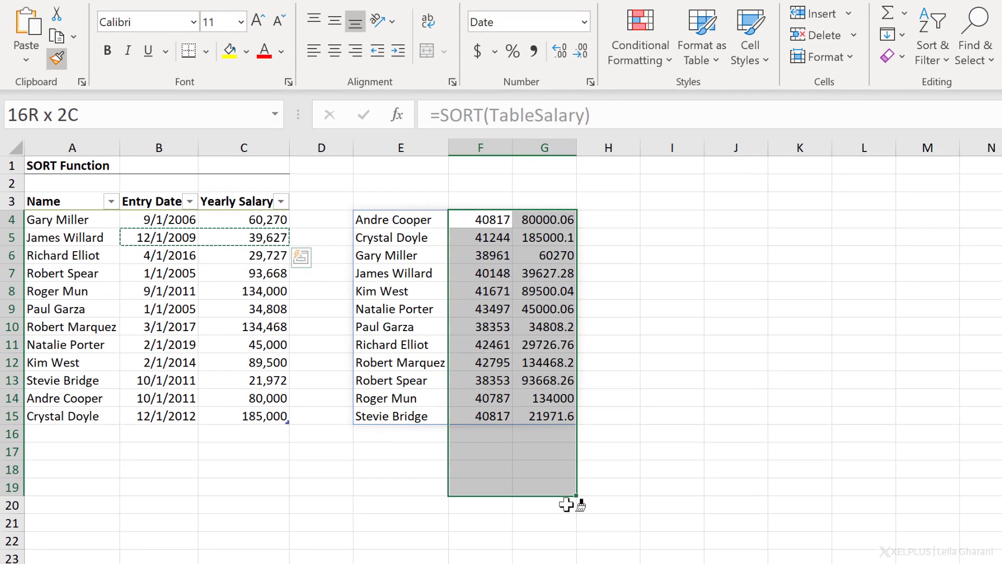
{"action": "left_click_drag", "start_coordinate": [566, 504], "coordinate": [566, 532]}
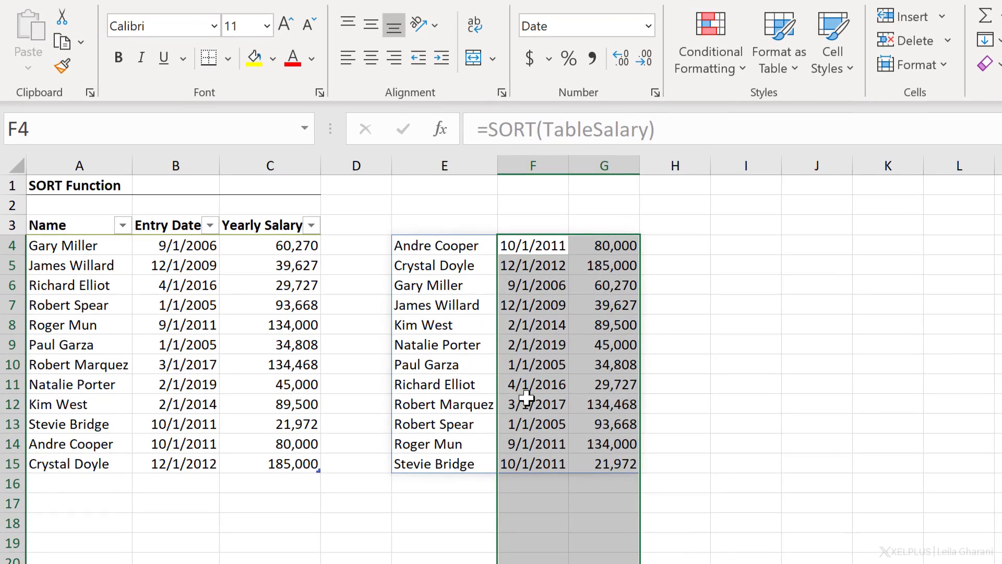
- Change the E4 formula to =SORT(TableSalary,3,-1) to sort by salary, highest first
{"action": "left_click", "coordinate": [458, 247]}
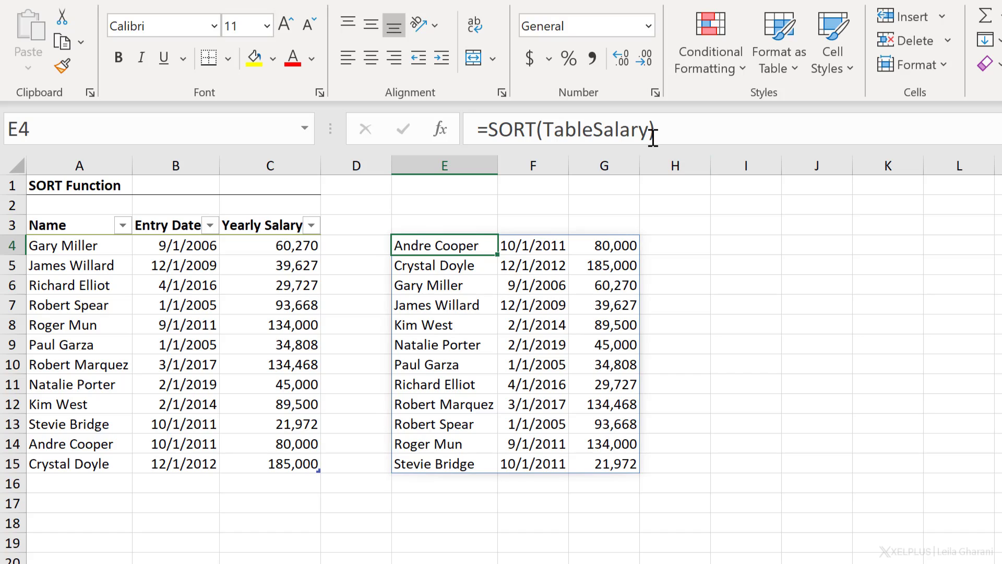
{"action": "left_click", "coordinate": [652, 130]}
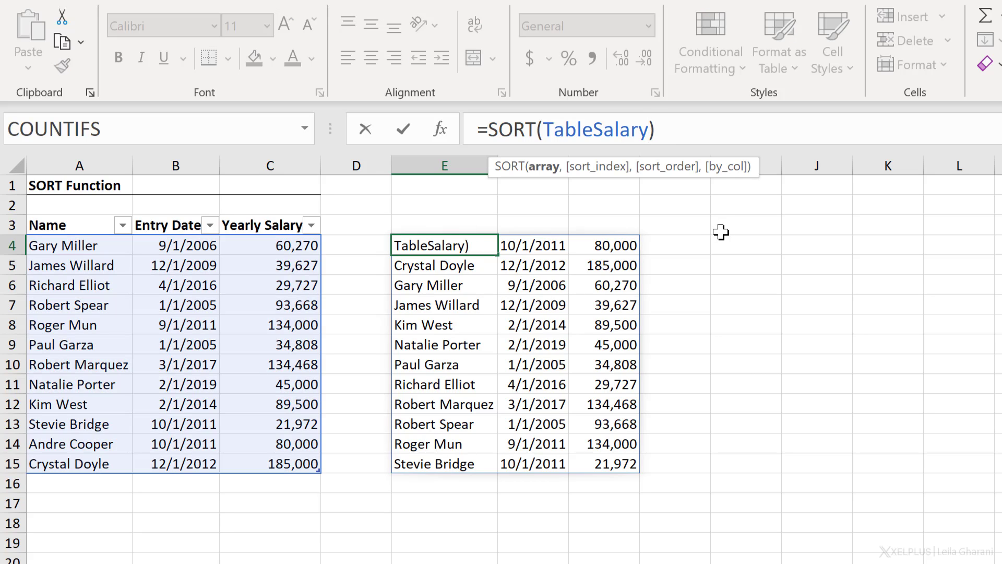
{"action": "type", "text": ","}
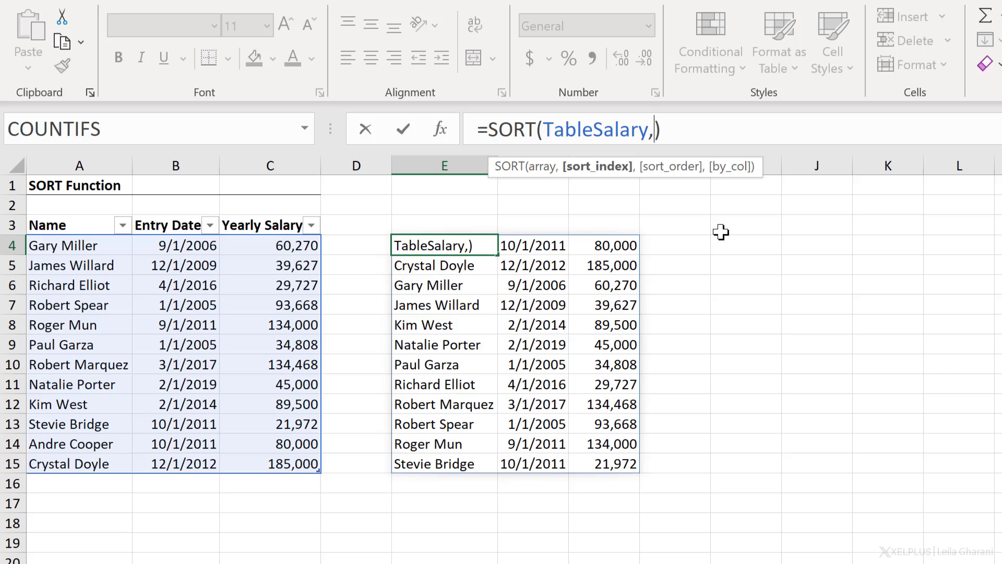
{"action": "type", "text": "3,"}
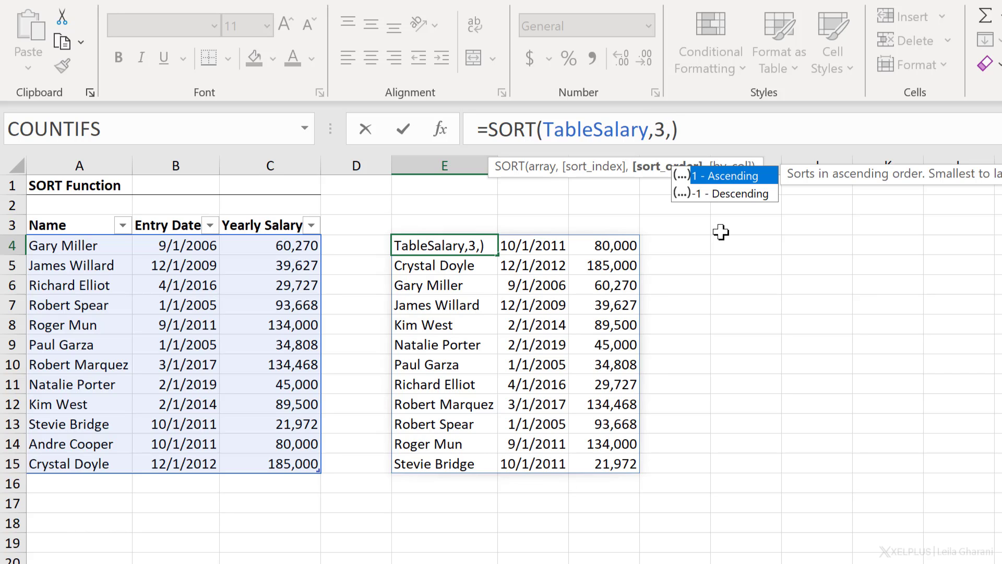
{"action": "key", "text": "Down"}
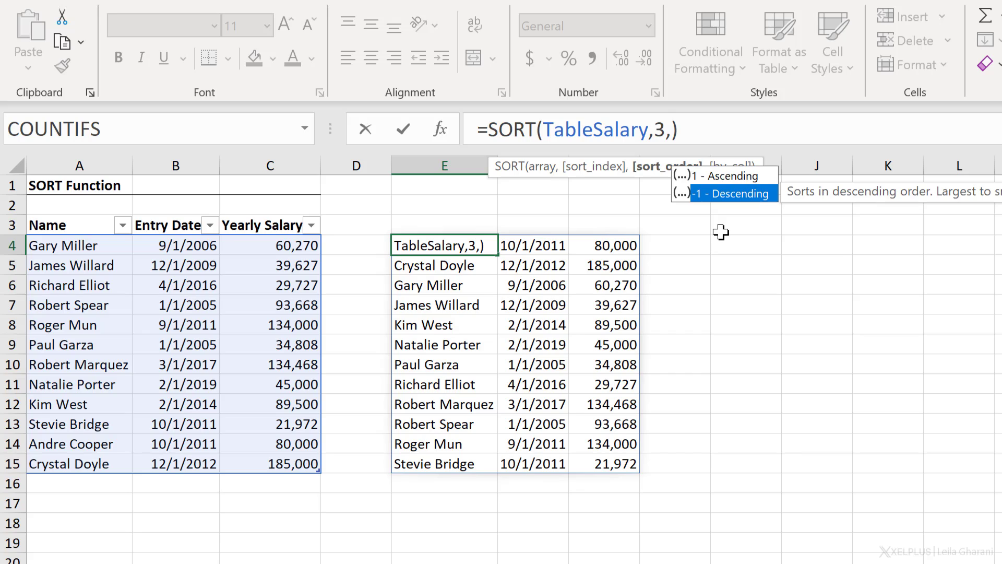
{"action": "key", "text": "Tab"}
{"action": "type", "text": ","}
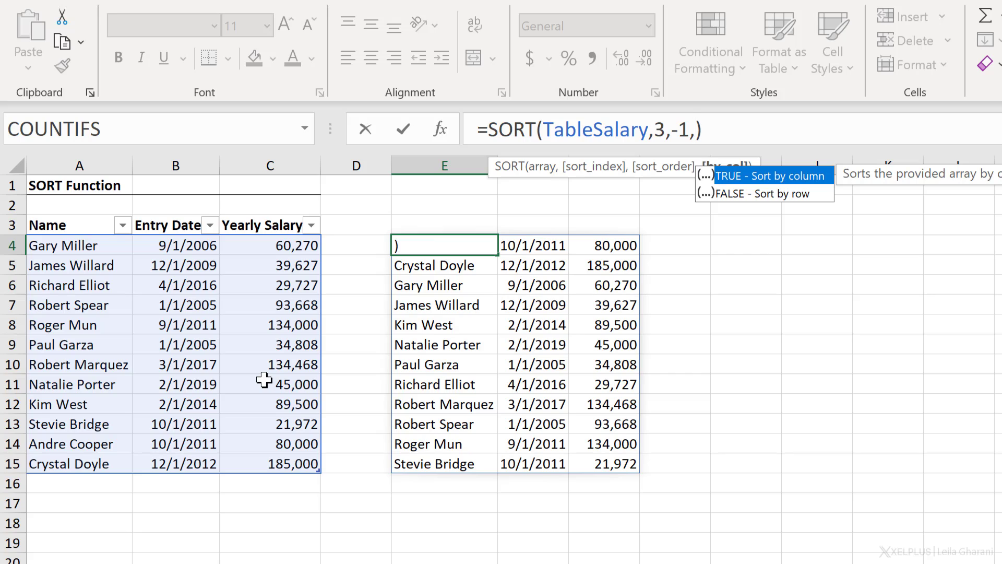
{"action": "key", "text": "BackSpace"}
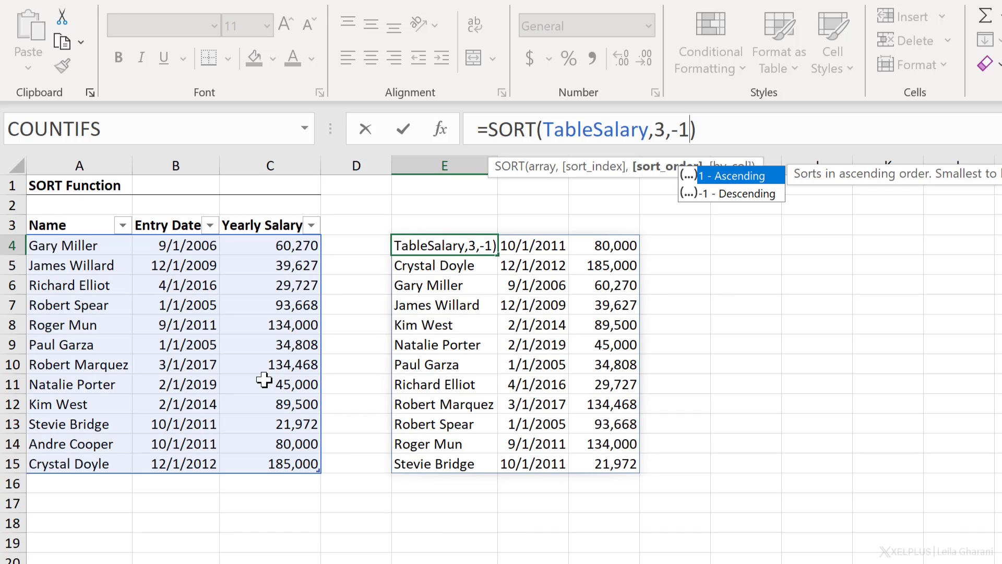
{"action": "key", "text": "Return"}
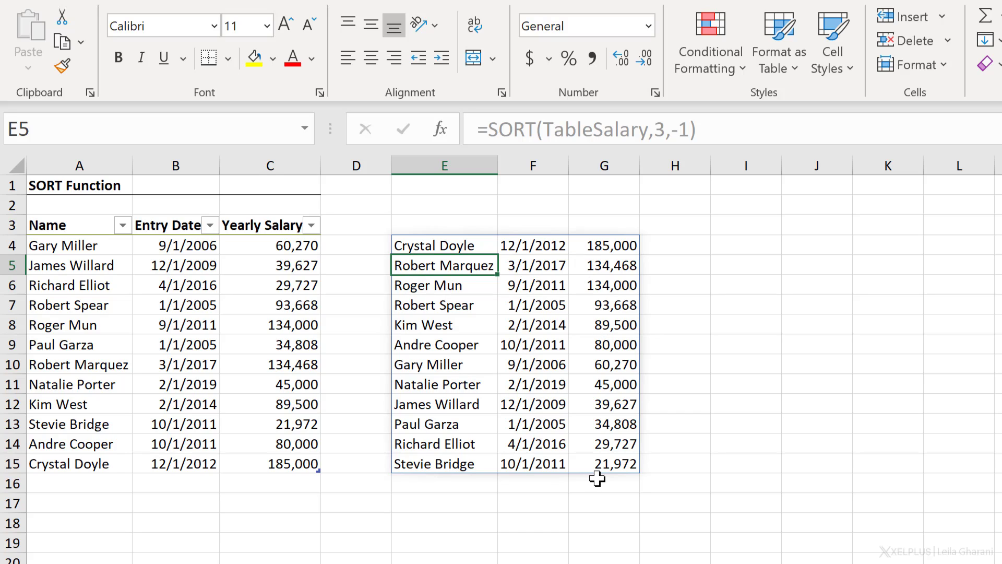
- Add a new employee name in A16 with a yearly salary of 200000 in C16
{"action": "left_click", "coordinate": [113, 488]}
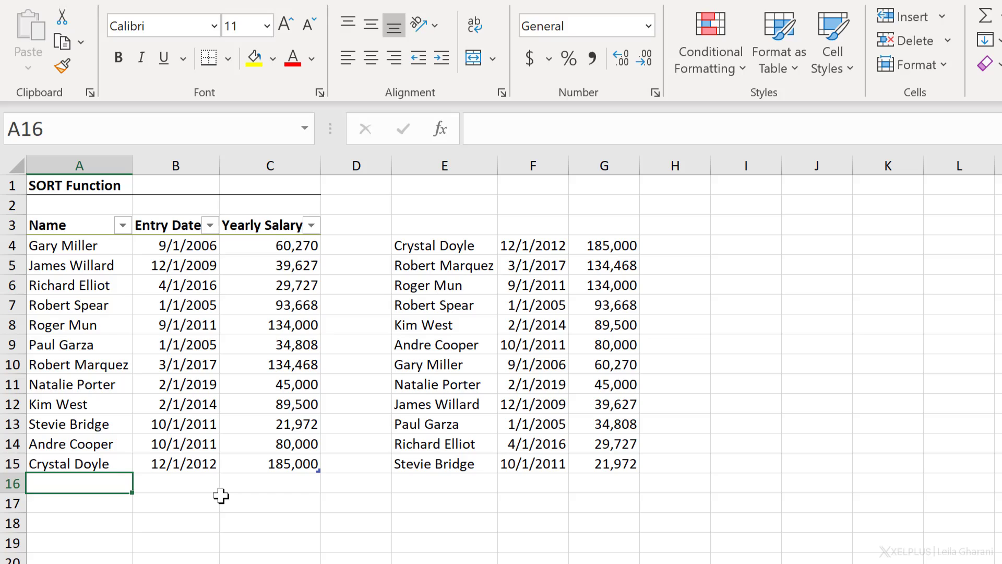
{"action": "type", "text": "Lili"}
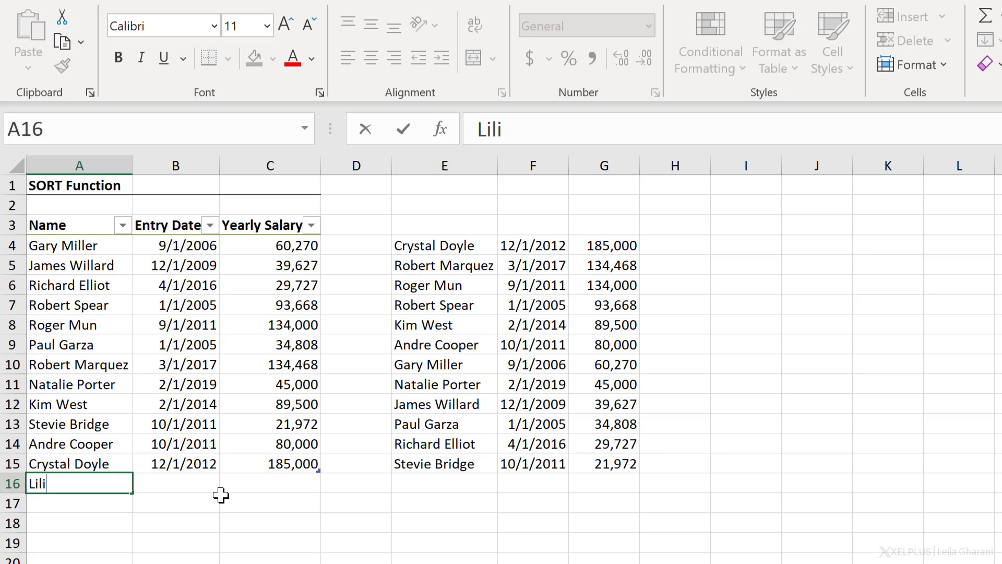
{"action": "key", "text": "Tab"}
{"action": "key", "text": "Up"}
{"action": "key", "text": "Right"}
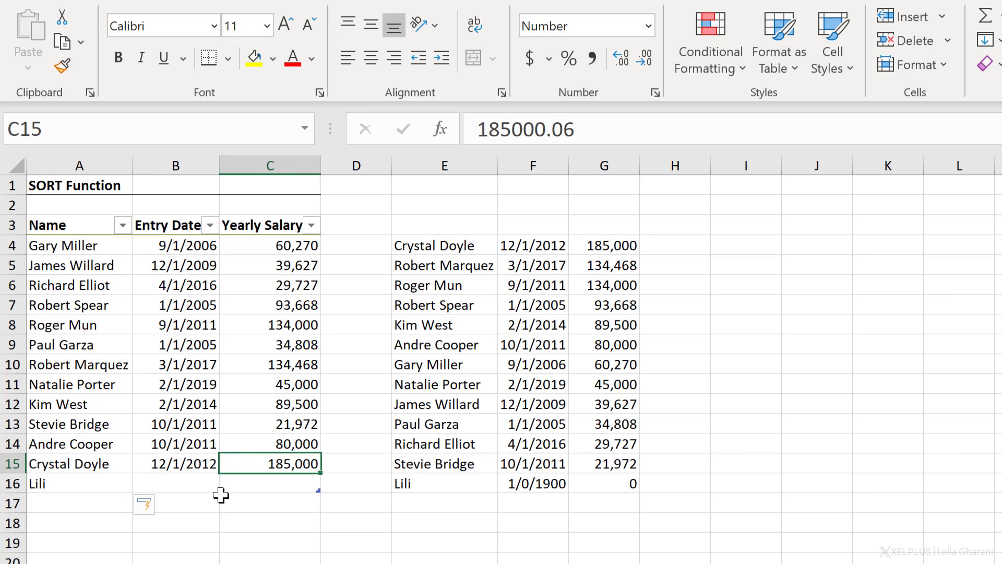
{"action": "key", "text": "Down"}
{"action": "type", "text": "200"}
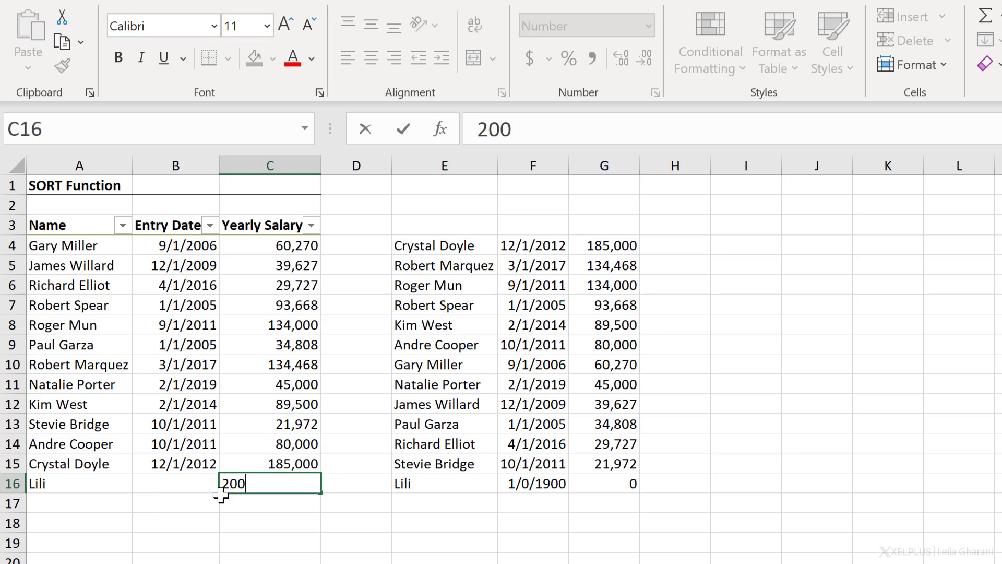
{"action": "type", "text": "000"}
{"action": "key", "text": "Return"}
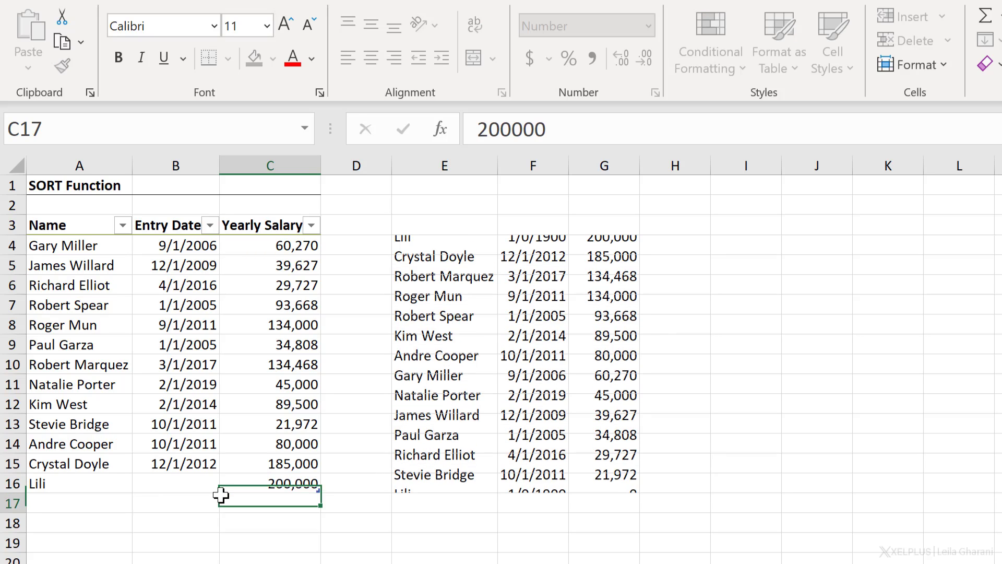
{"action": "key", "text": "Up"}
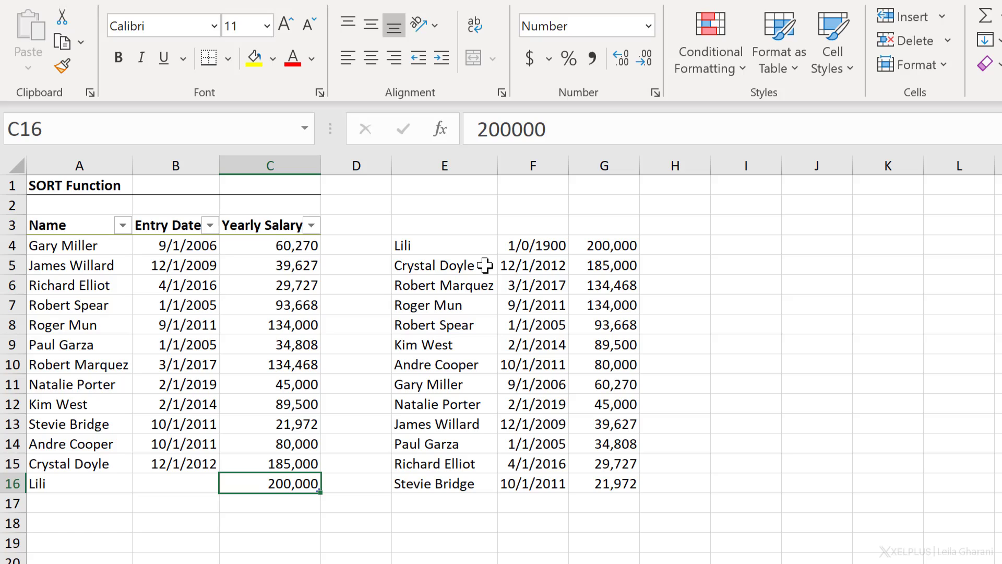
- Copy the 12/1/2012 entry date from B15 into B16 for the new employee
{"action": "left_click", "coordinate": [183, 463]}
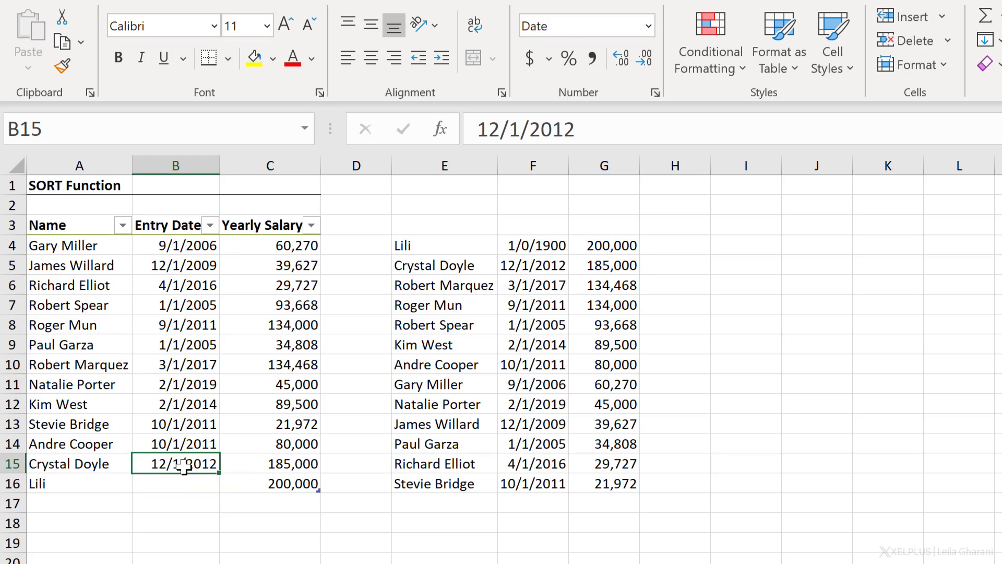
{"action": "key", "text": "ctrl+c"}
{"action": "left_click", "coordinate": [185, 487]}
{"action": "key", "text": "ctrl+v"}
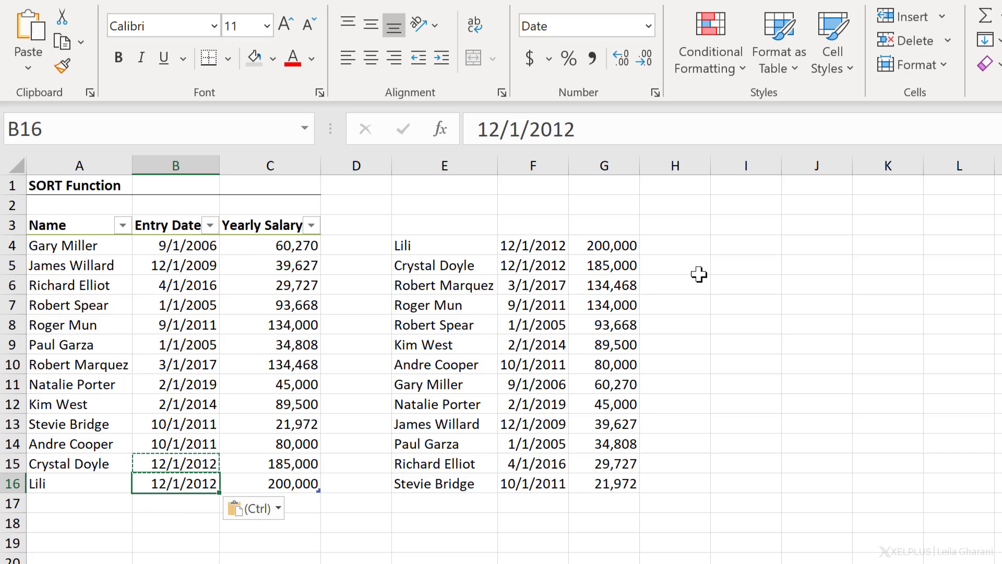
- Enter =SORTBY(TableSalary[Name],TableSalary[Yearly Salary],-1) in I4 to list names by descending salary
{"action": "left_click", "coordinate": [722, 247]}
{"action": "type", "text": "=sort"}
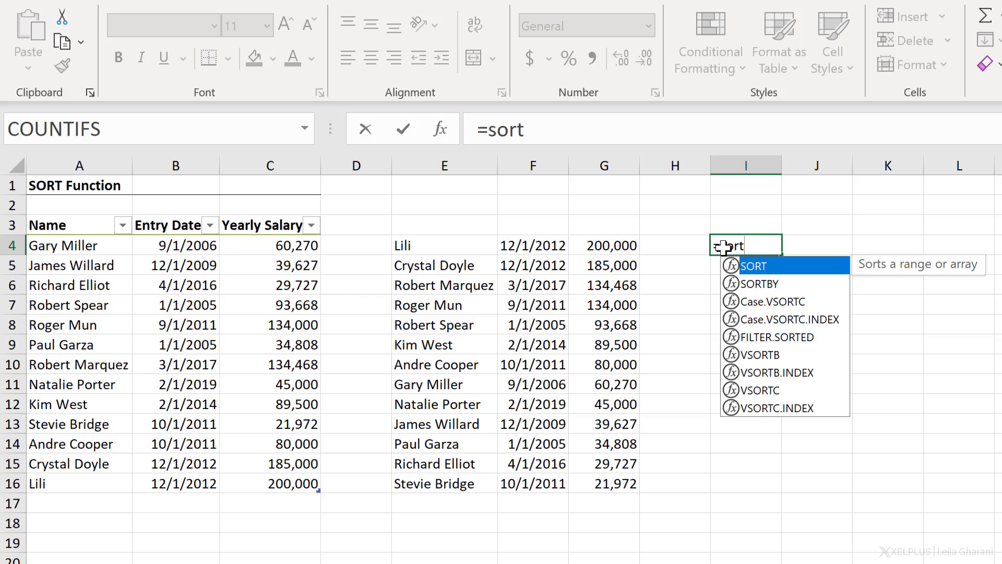
{"action": "key", "text": "Down"}
{"action": "key", "text": "Tab"}
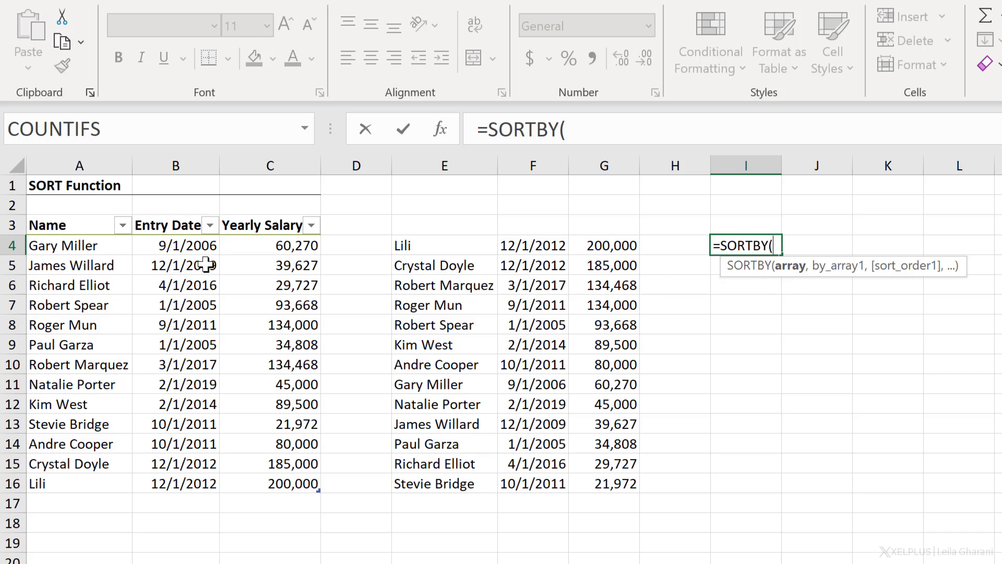
{"action": "left_click", "coordinate": [83, 213]}
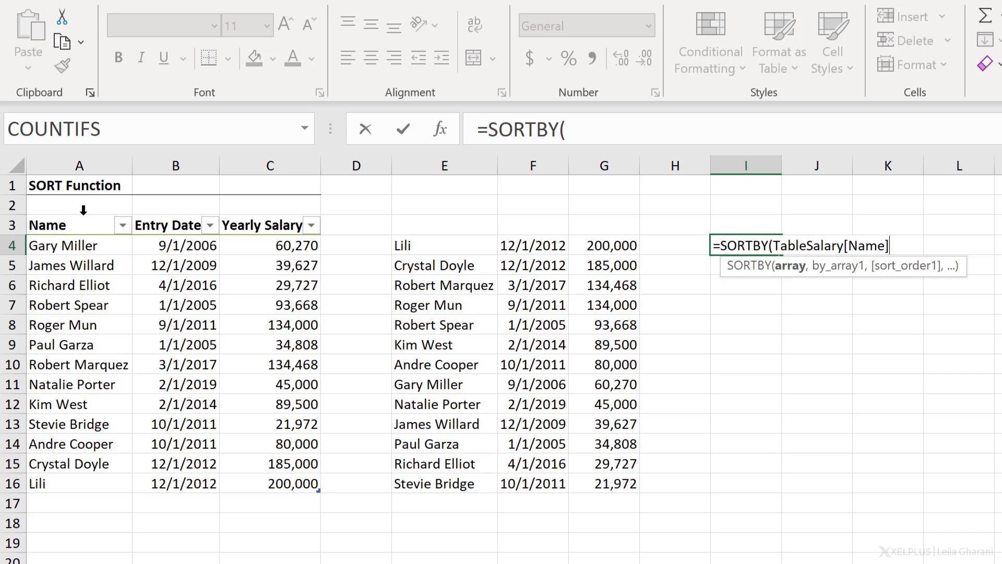
{"action": "type", "text": ","}
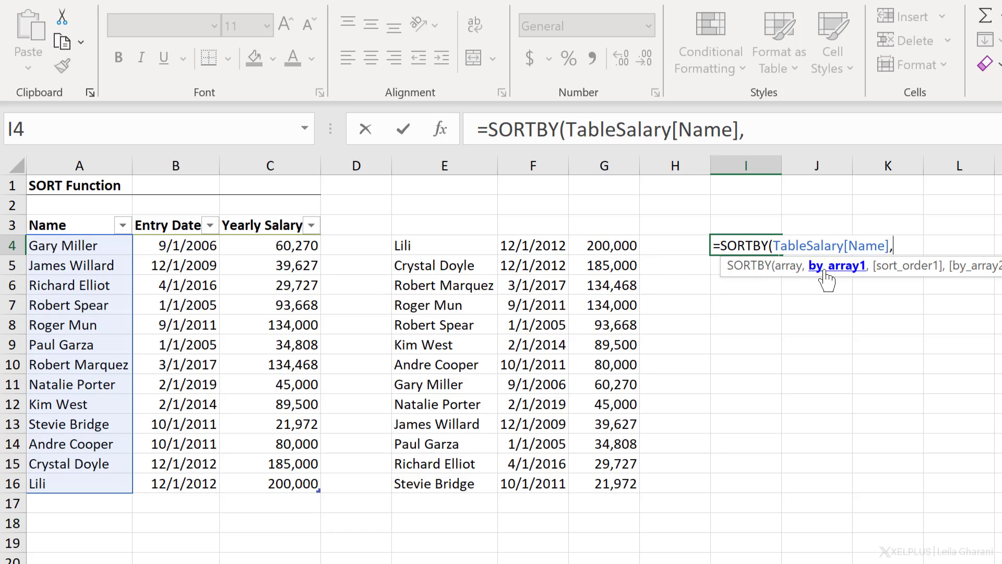
{"action": "left_click", "coordinate": [264, 211]}
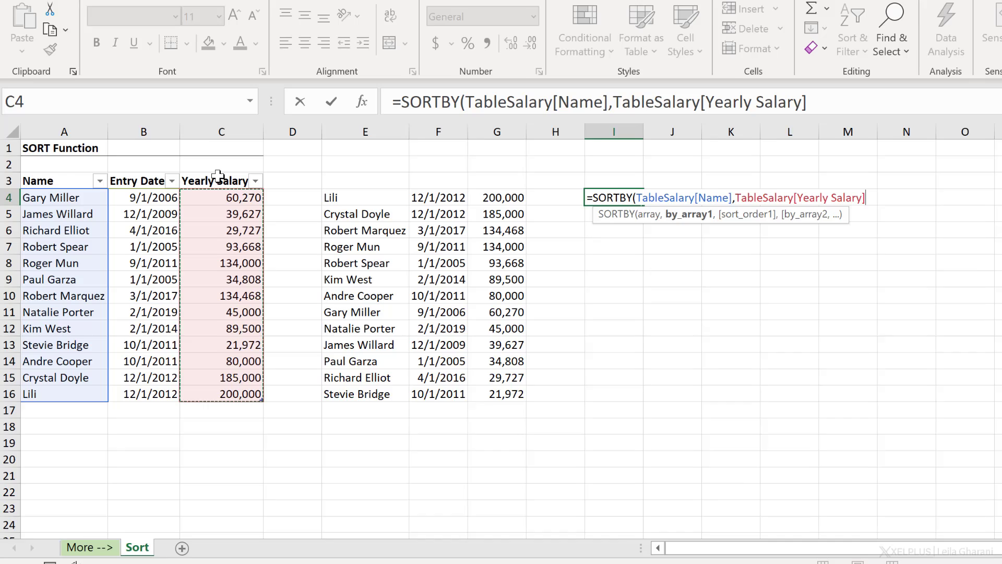
{"action": "type", "text": ","}
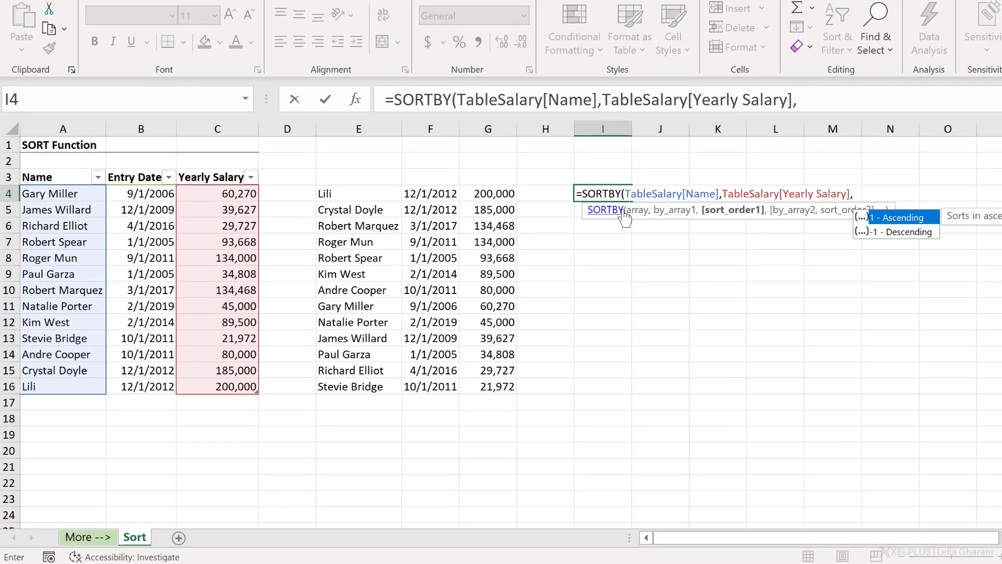
{"action": "double_click", "coordinate": [899, 231]}
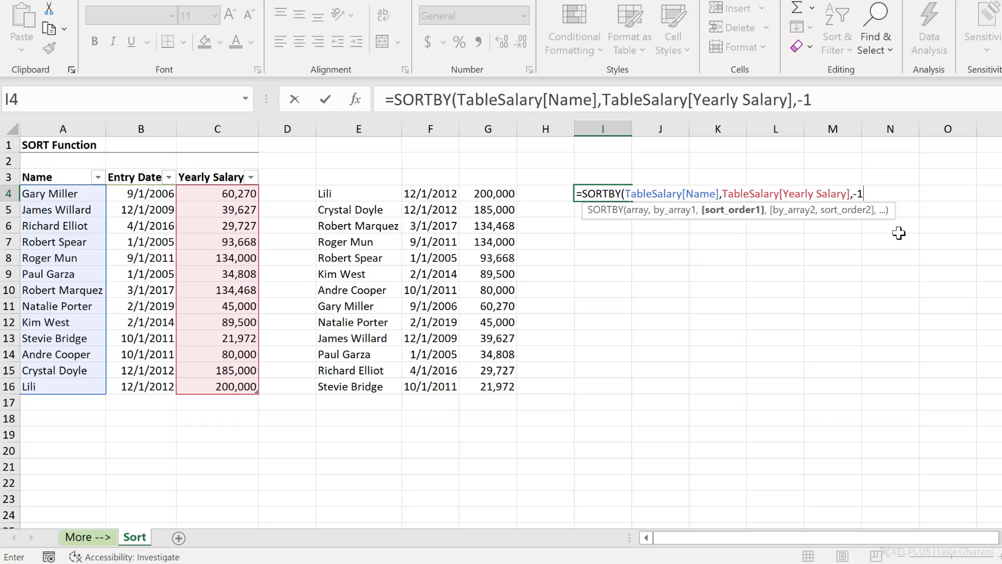
{"action": "type", "text": ")"}
{"action": "key", "text": "Return"}
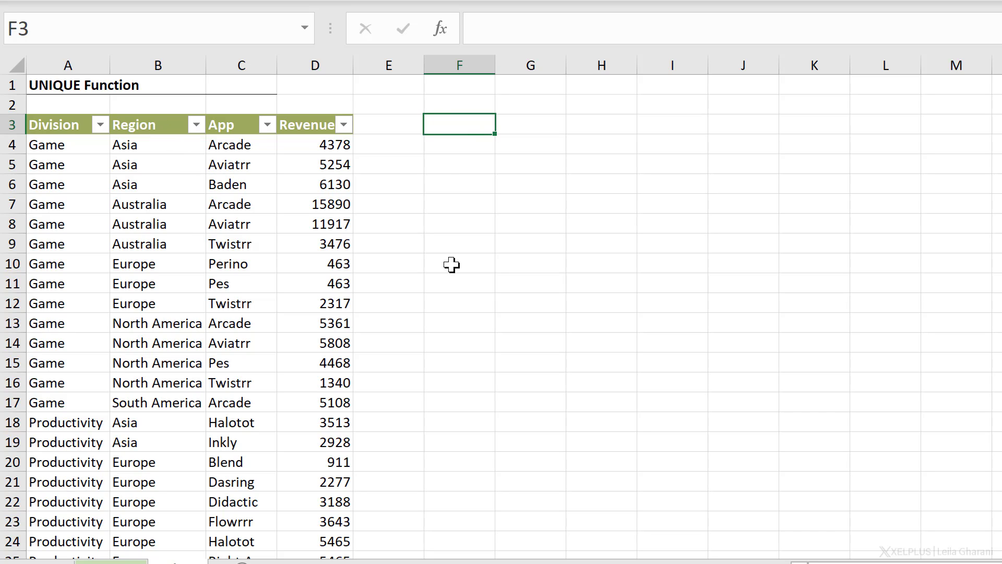
- Enter =UNIQUE(TableDivRev[Region]) in F3 to spill the five distinct regions
{"action": "type", "text": "=uni"}
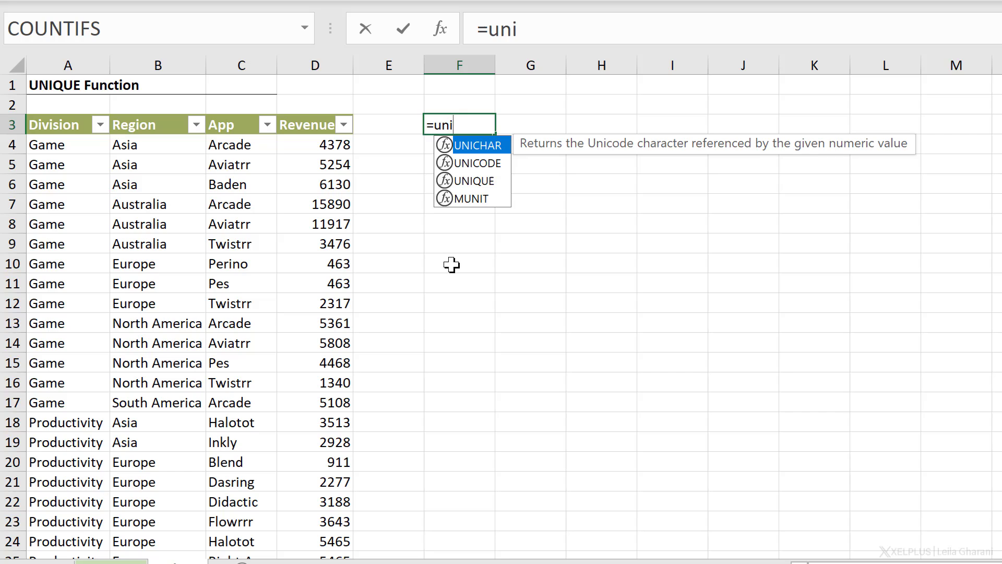
{"action": "key", "text": "Down"}
{"action": "key", "text": "Down"}
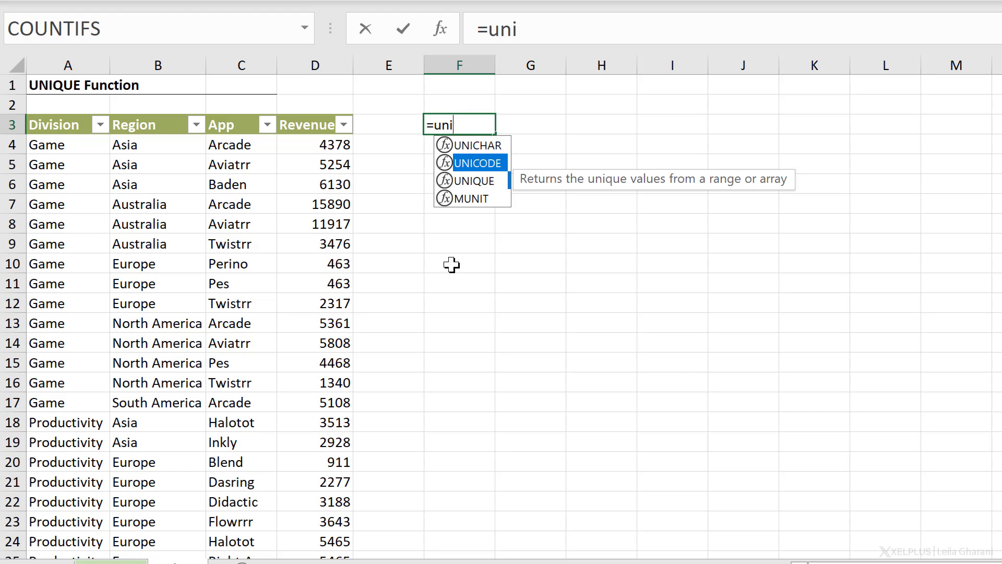
{"action": "key", "text": "Tab"}
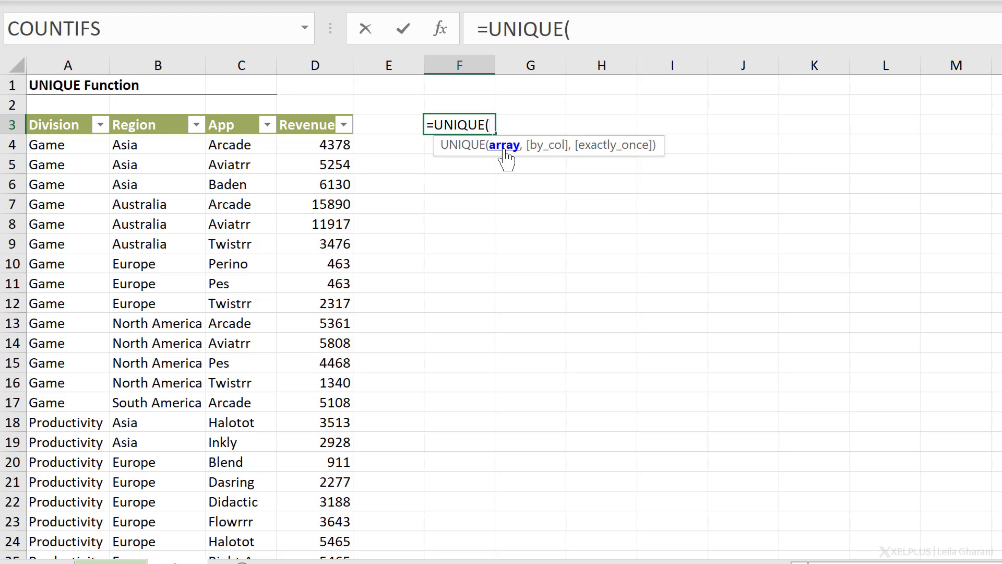
{"action": "left_click", "coordinate": [158, 112]}
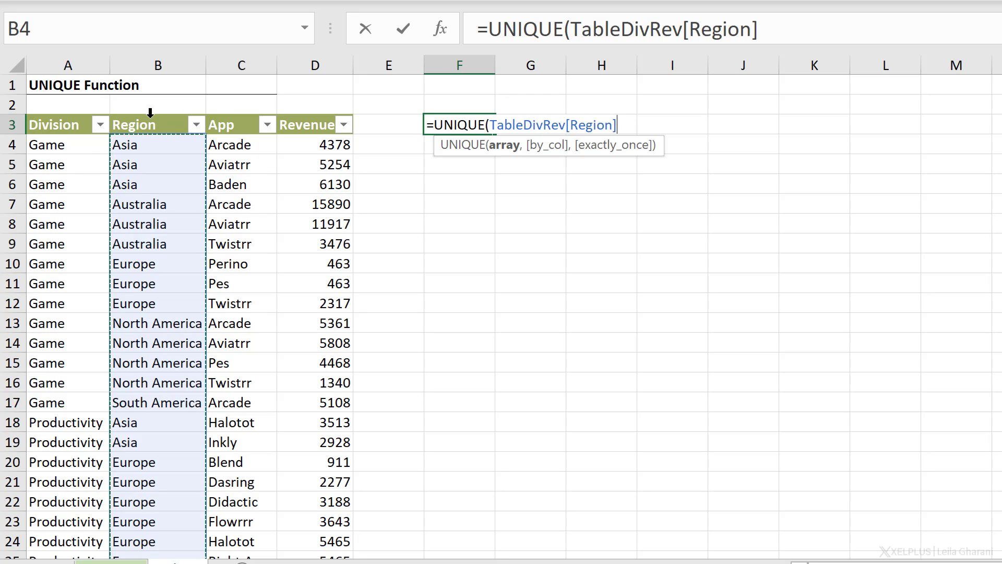
{"action": "left_click", "coordinate": [817, 30]}
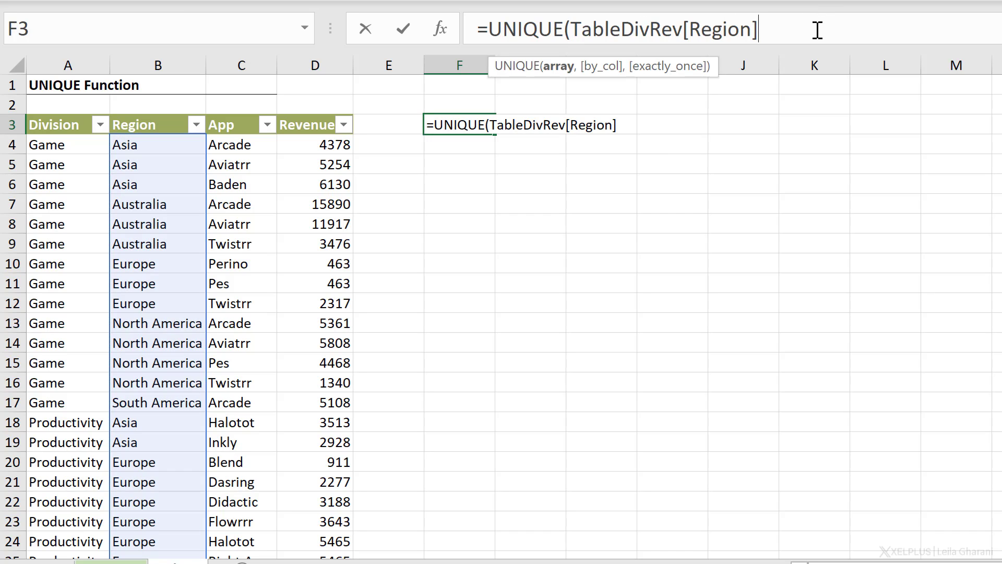
{"action": "type", "text": ")"}
{"action": "key", "text": "Return"}
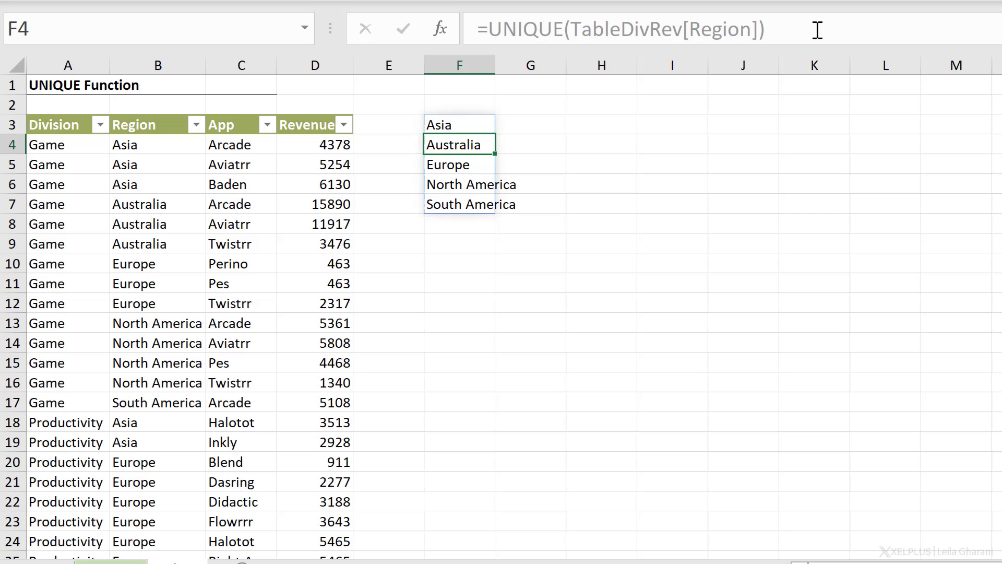
{"action": "key", "text": "Up"}
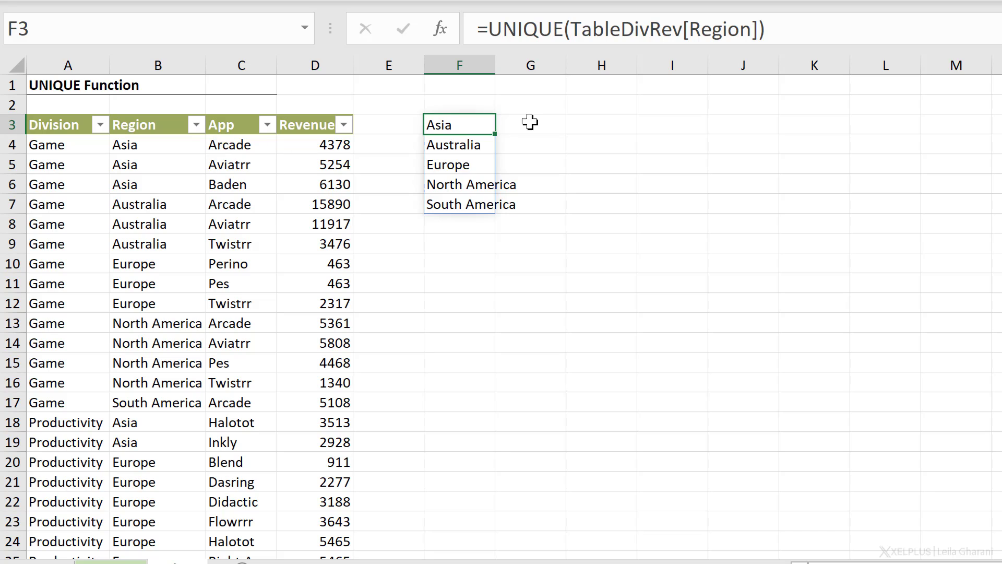
- Enter =UNIQUE(TableDivRev[[Division]:[Region]]) in H3 to spill the distinct Division–Region pairs
{"action": "left_click", "coordinate": [584, 128]}
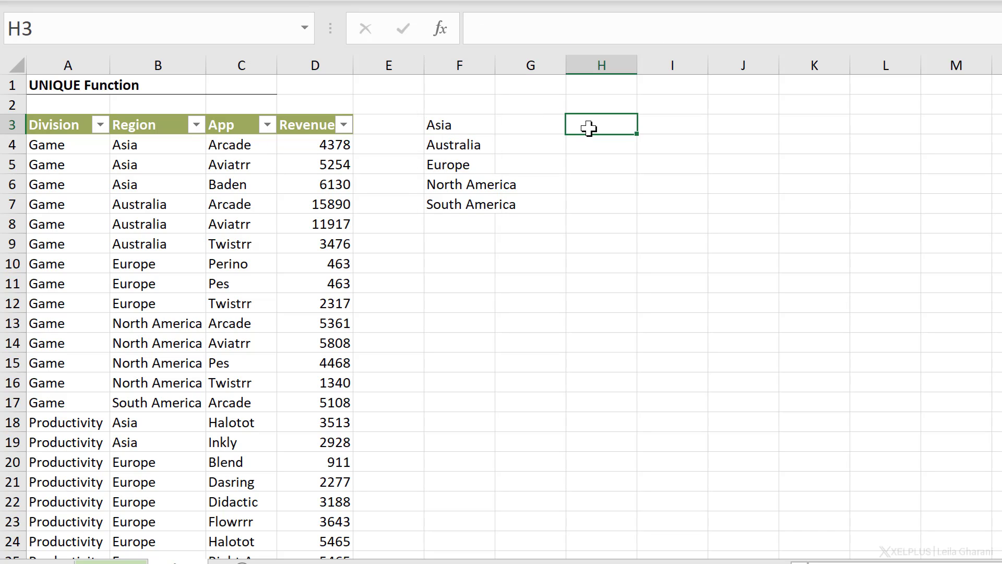
{"action": "type", "text": "=uniqu"}
{"action": "key", "text": "Tab"}
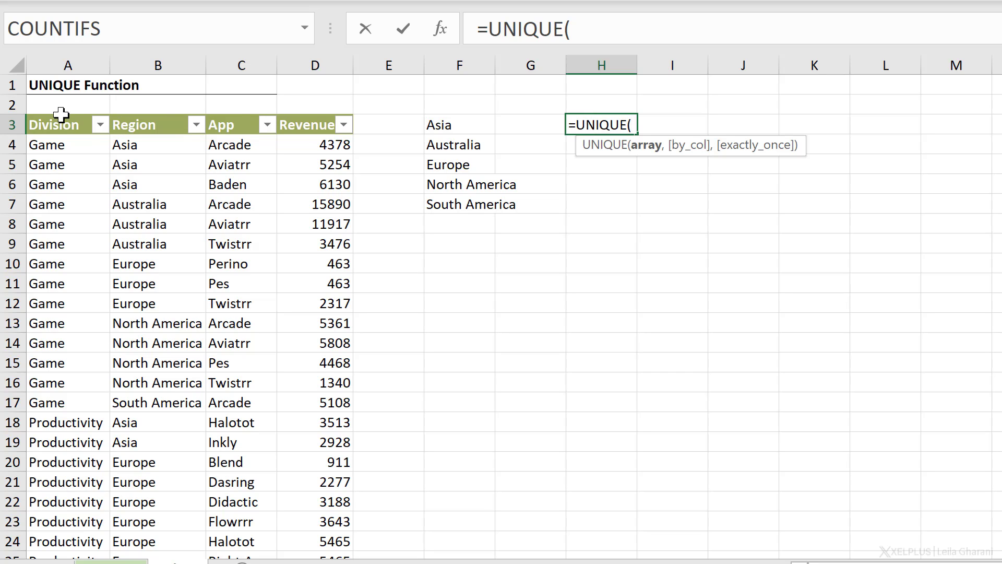
{"action": "left_click_drag", "start_coordinate": [62, 120], "coordinate": [145, 123]}
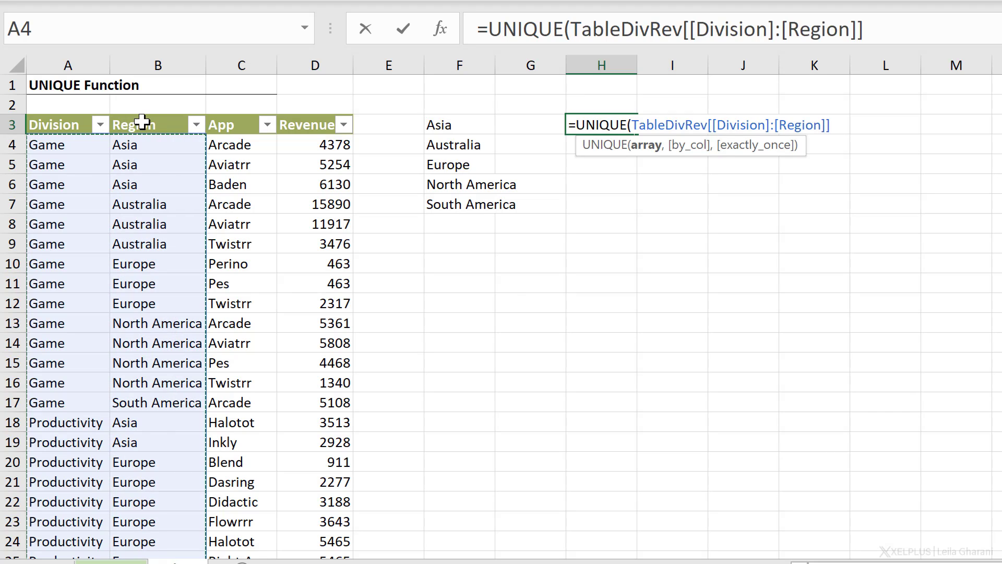
{"action": "type", "text": ")"}
{"action": "key", "text": "Return"}
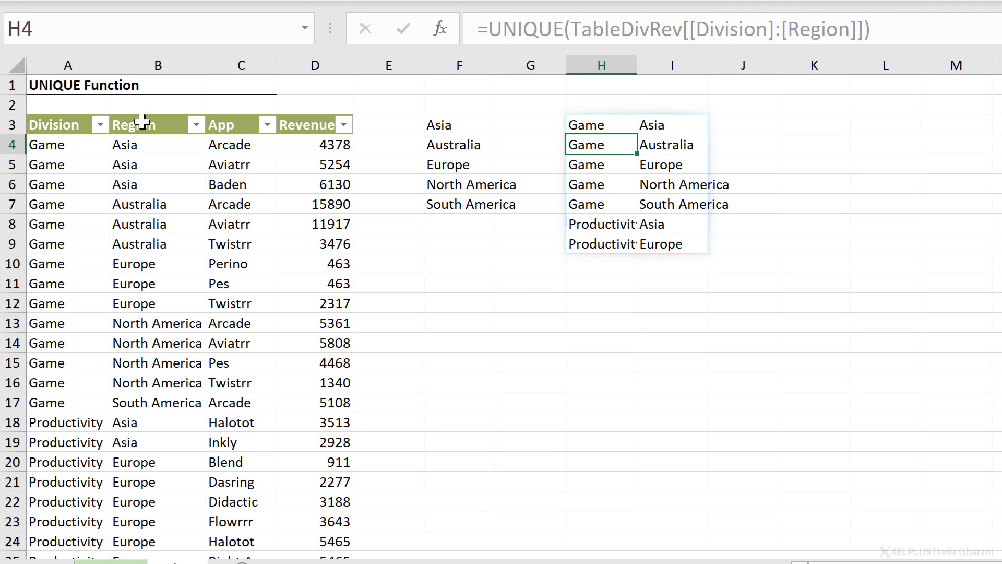
- Review the spilled Division and Region values, then move to cell F11
{"action": "key", "text": "Up"}
{"action": "key", "text": "Right"}
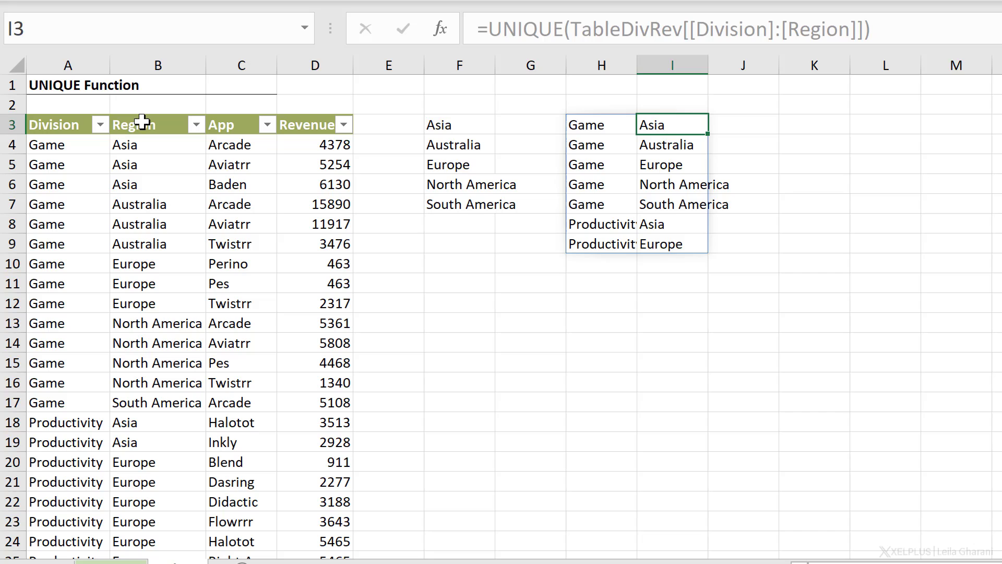
{"action": "key", "text": "Left"}
{"action": "key", "text": "Down"}
{"action": "key", "text": "Down"}
{"action": "key", "text": "Down"}
{"action": "key", "text": "Down"}
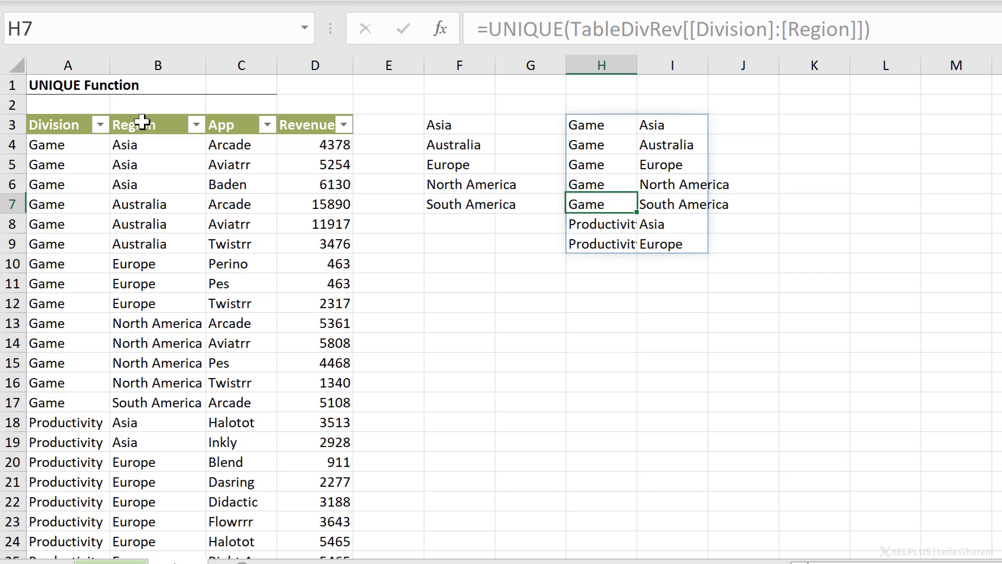
{"action": "key", "text": "Left"}
{"action": "key", "text": "Left"}
{"action": "key", "text": "Down"}
{"action": "key", "text": "Down"}
{"action": "key", "text": "Down"}
{"action": "key", "text": "Down"}
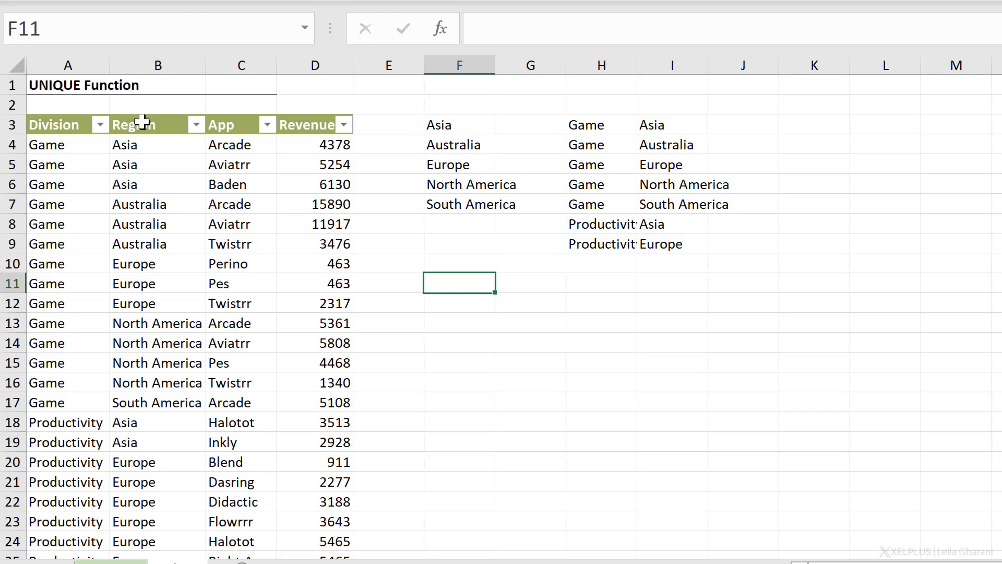
- Enter =UNIQUE(TableDivRev[App],FALSE,TRUE) in F11 to list the apps appearing exactly once
{"action": "type", "text": "=uni"}
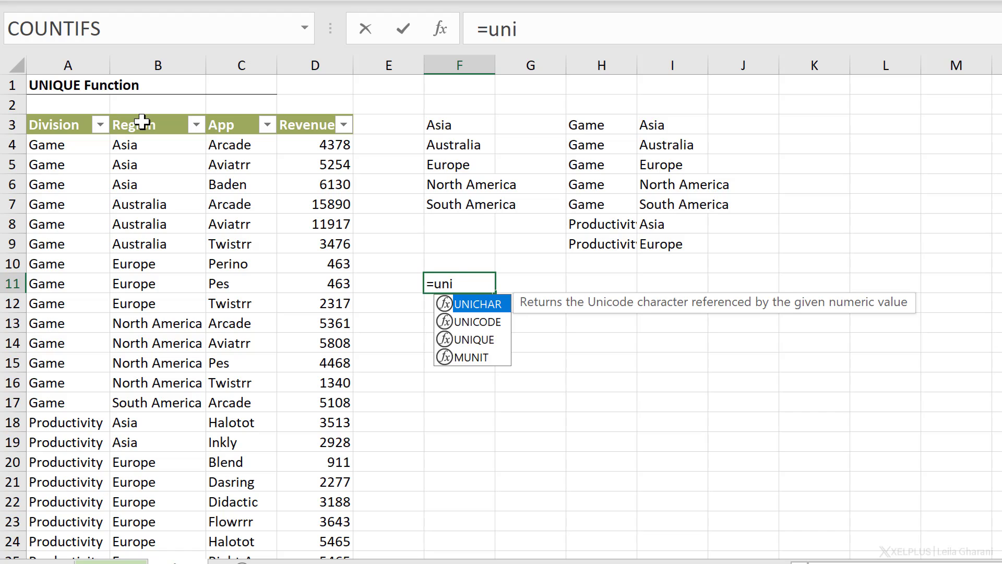
{"action": "key", "text": "Down"}
{"action": "key", "text": "Down"}
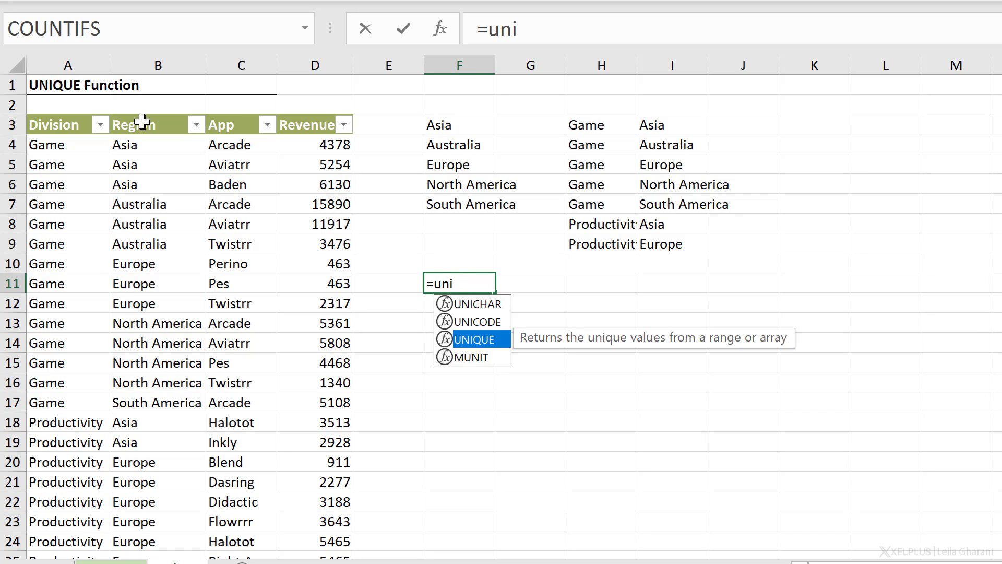
{"action": "key", "text": "Tab"}
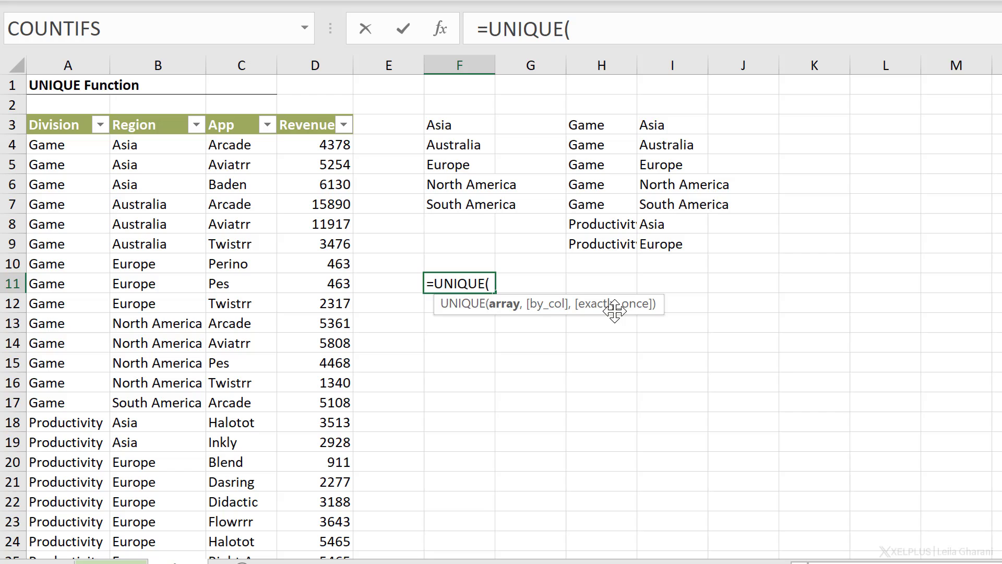
{"action": "left_click", "coordinate": [236, 114]}
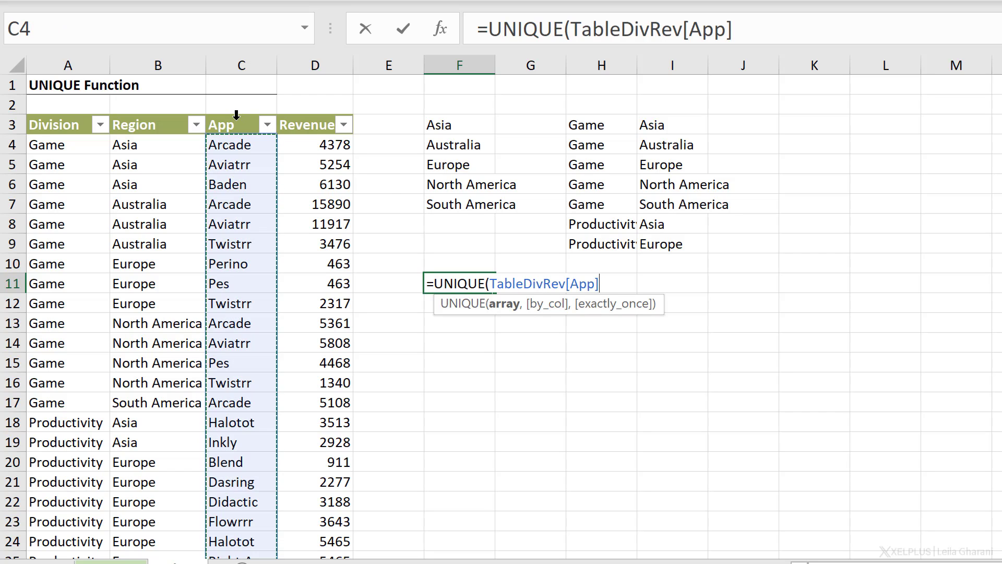
{"action": "type", "text": ","}
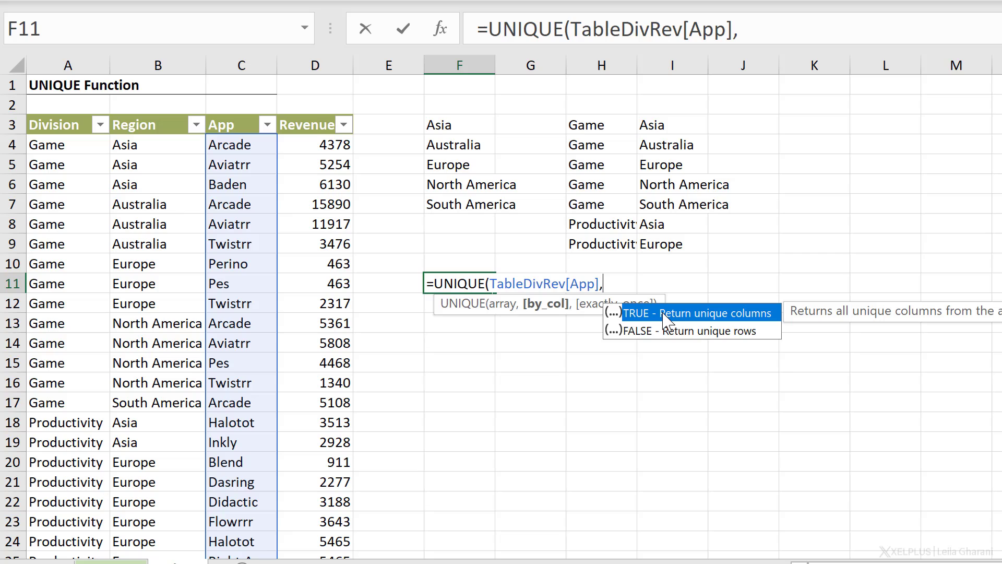
{"action": "double_click", "coordinate": [687, 335]}
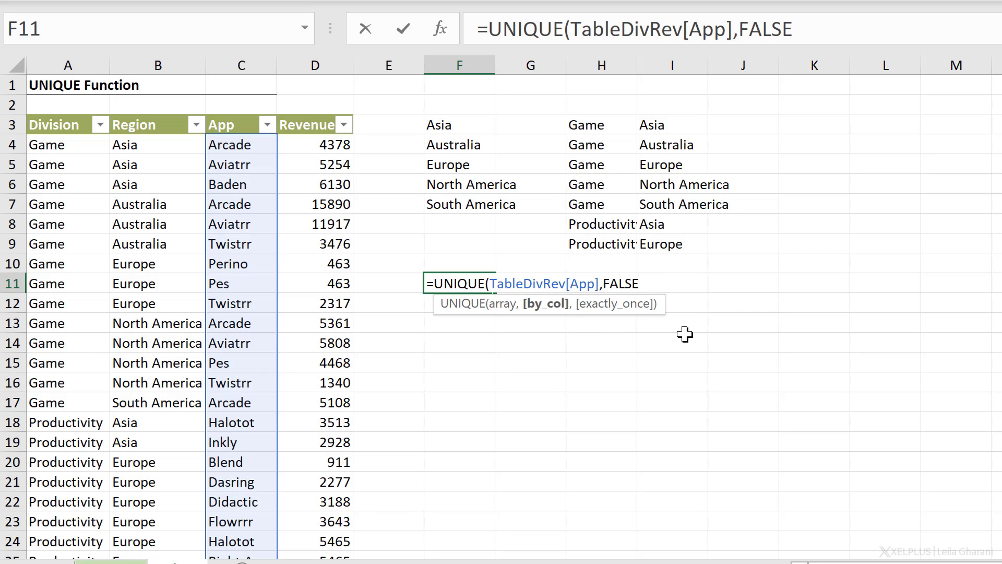
{"action": "type", "text": ","}
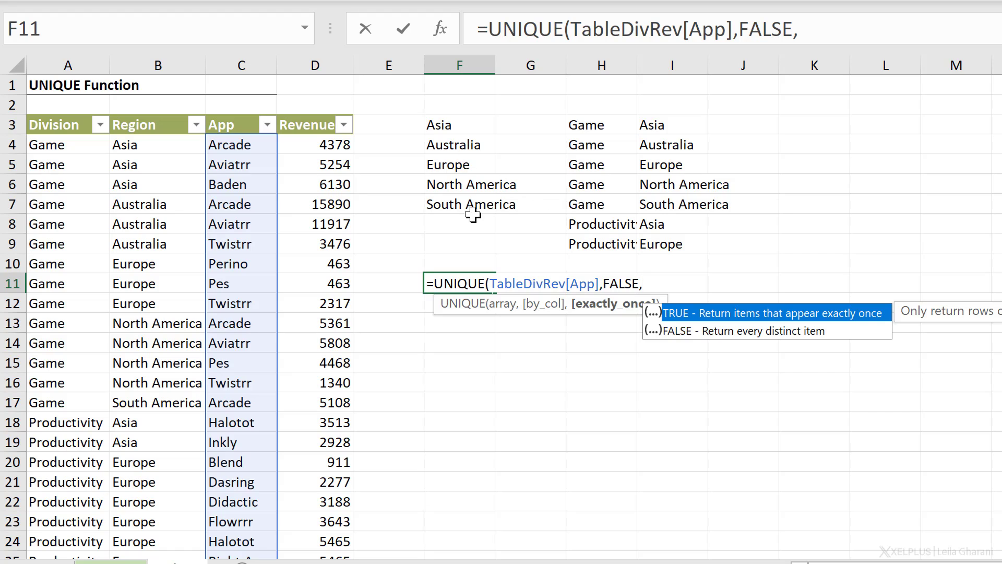
{"action": "double_click", "coordinate": [722, 311]}
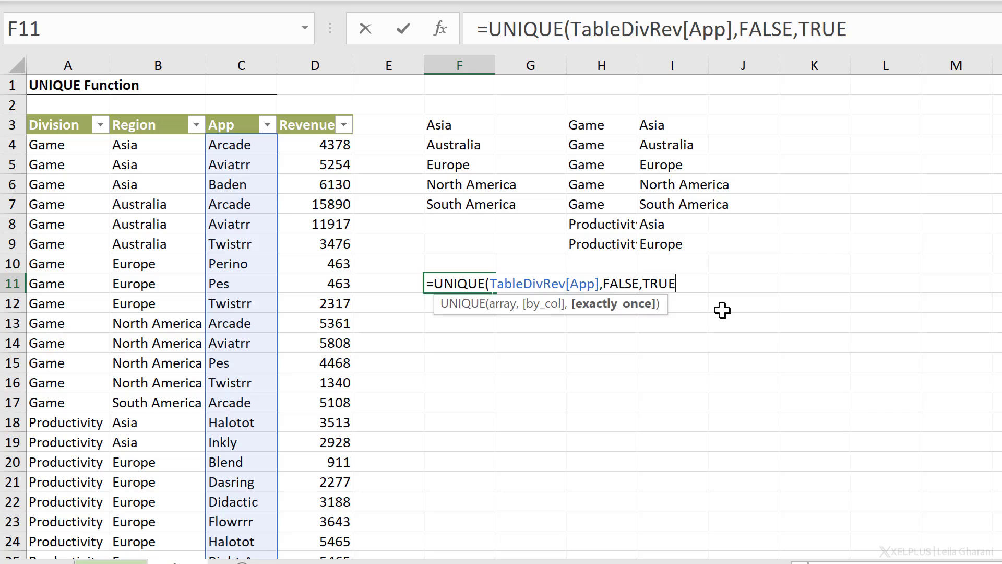
{"action": "type", "text": ")"}
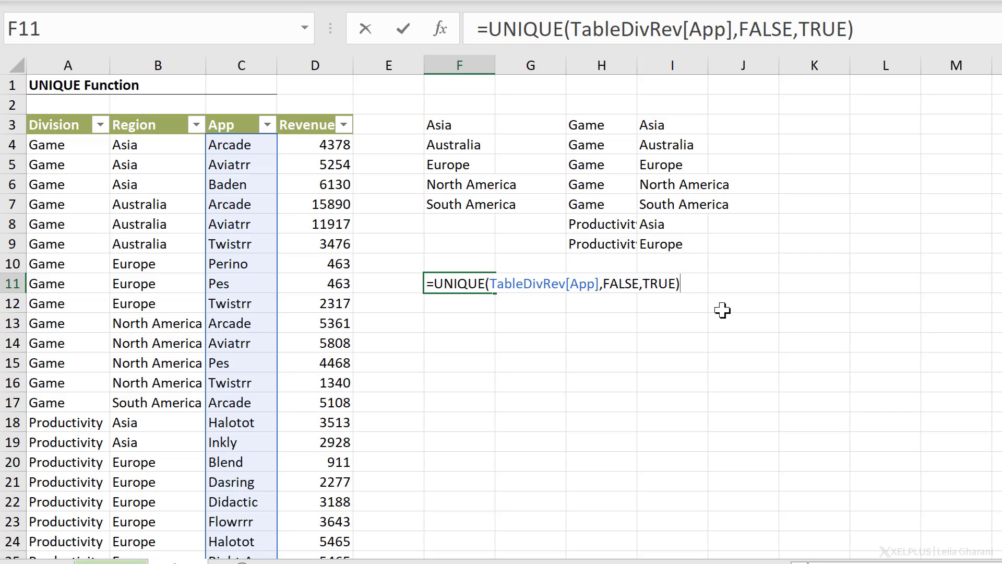
{"action": "key", "text": "Return"}
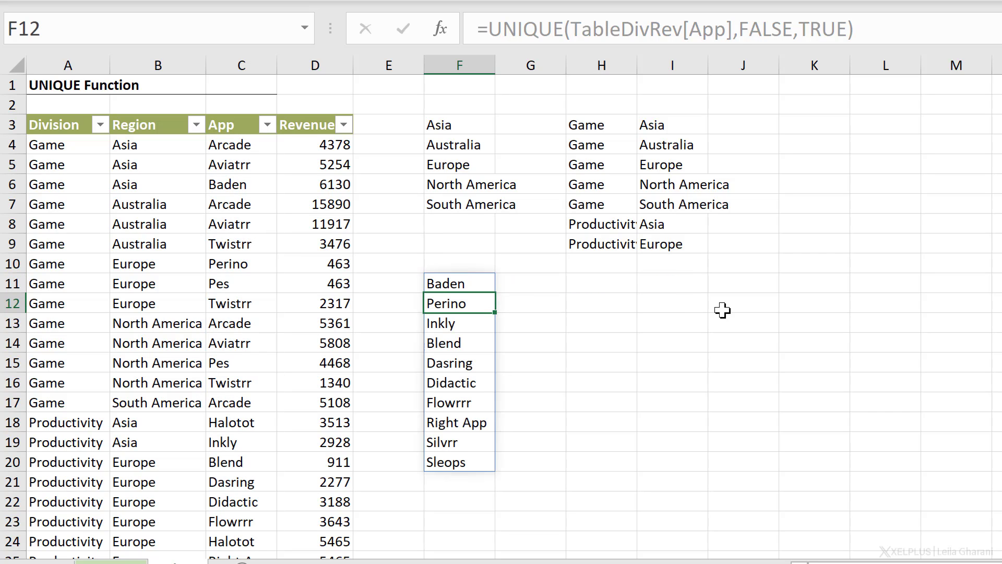
{"action": "key", "text": "Up"}
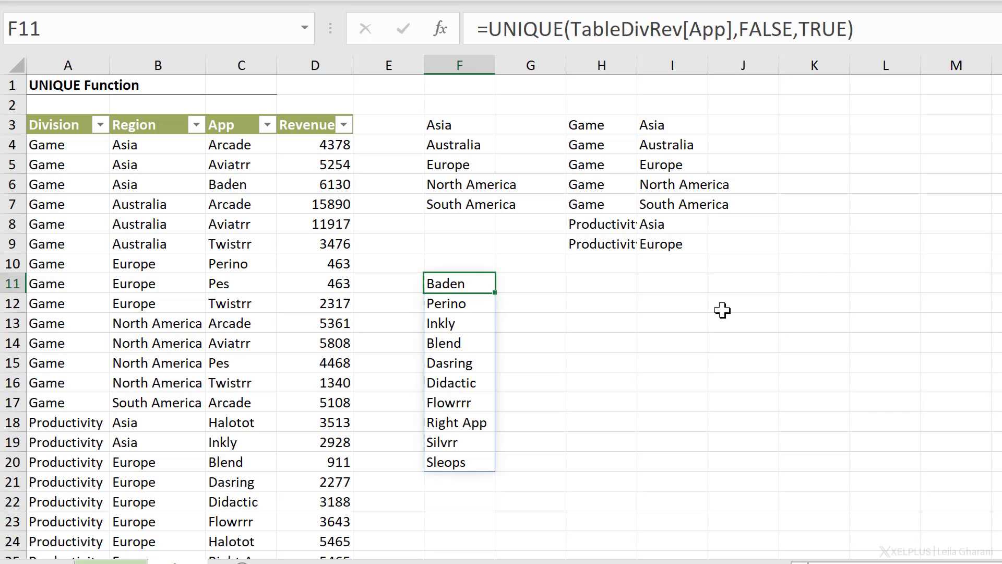
{"action": "key", "text": "Right"}
{"action": "key", "text": "Right"}
- Enter =UNIQUE(TableDivRev[App]) in H11 and scroll through the 15 distinct apps
{"action": "type", "text": "=uniqu"}
{"action": "key", "text": "Tab"}
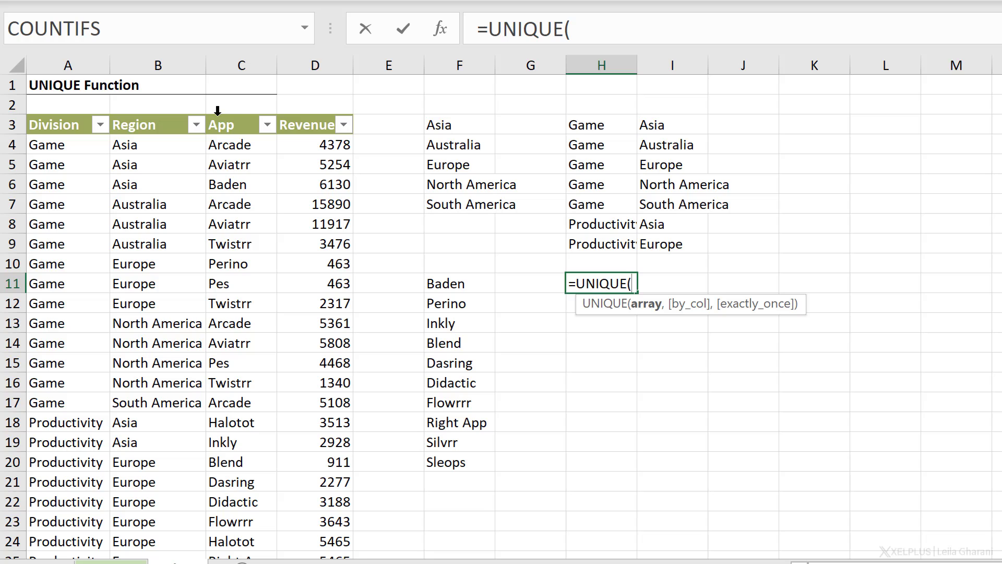
{"action": "left_click", "coordinate": [249, 111]}
{"action": "type", "text": ")"}
{"action": "key", "text": "Return"}
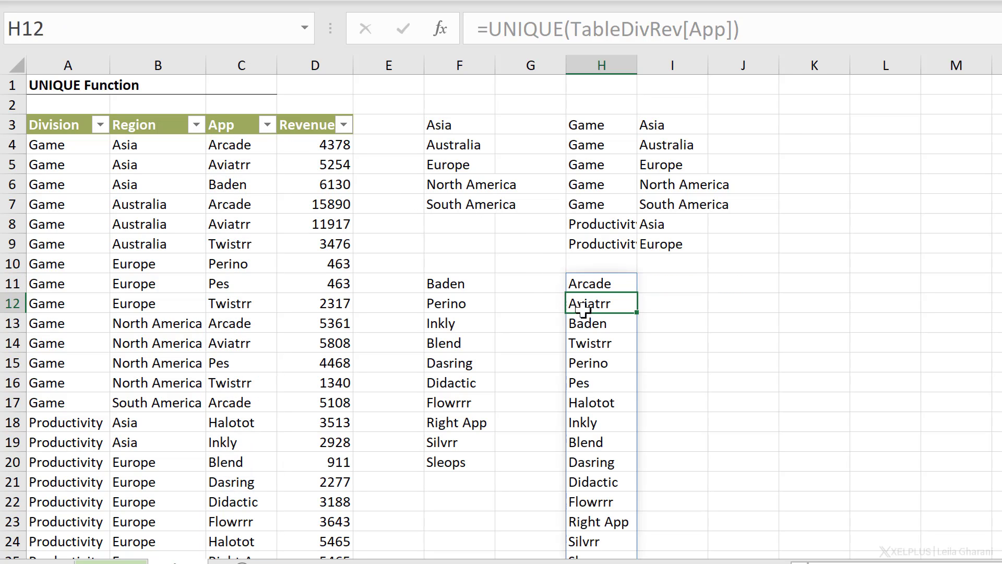
{"action": "scroll", "coordinate": [584, 308], "scroll_direction": "down", "scroll_amount": 1}
{"action": "scroll", "coordinate": [584, 308], "scroll_direction": "down", "scroll_amount": 2}
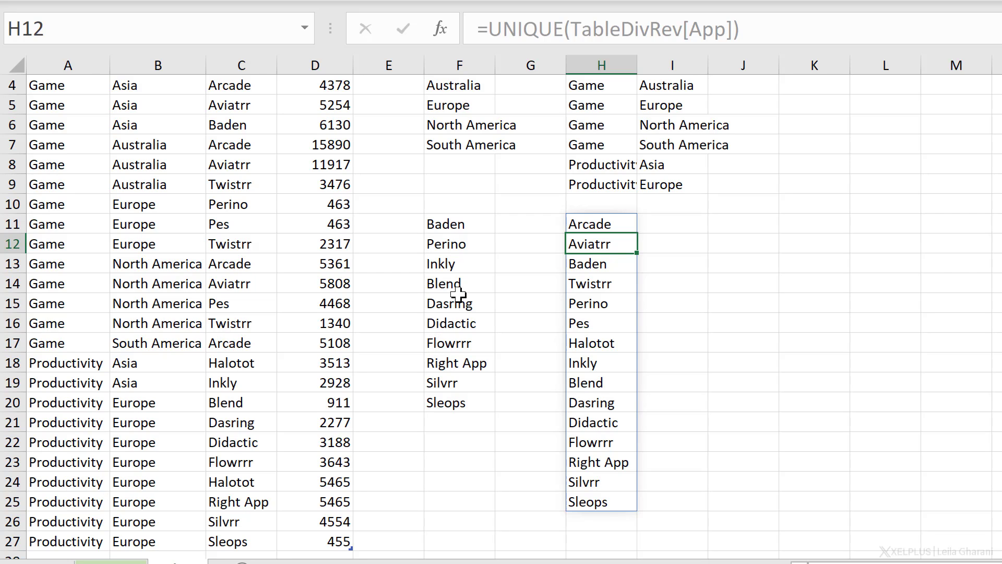
{"action": "scroll", "coordinate": [458, 293], "scroll_direction": "up", "scroll_amount": 1}
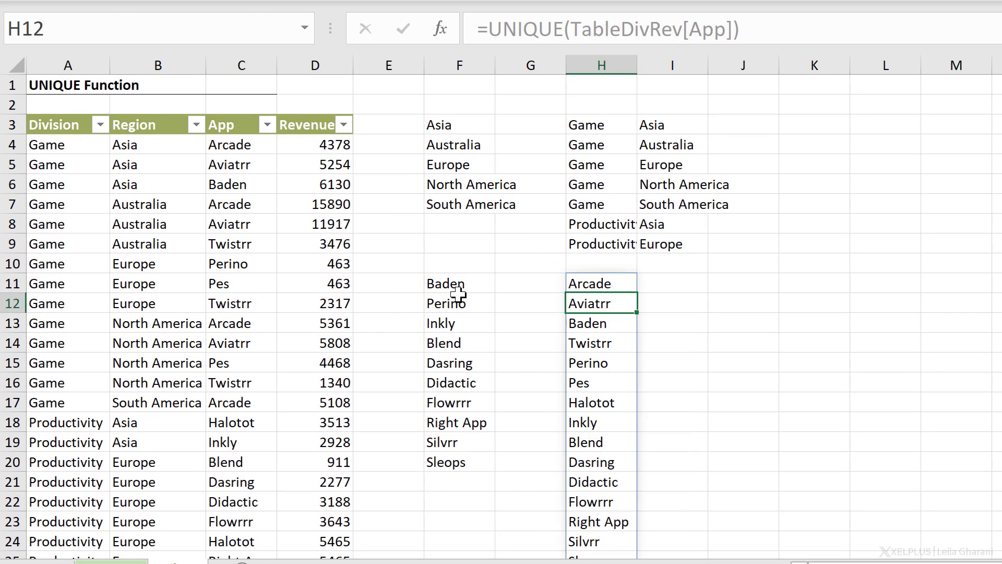
- Change the division in A6 to Health
{"action": "left_click", "coordinate": [73, 186]}
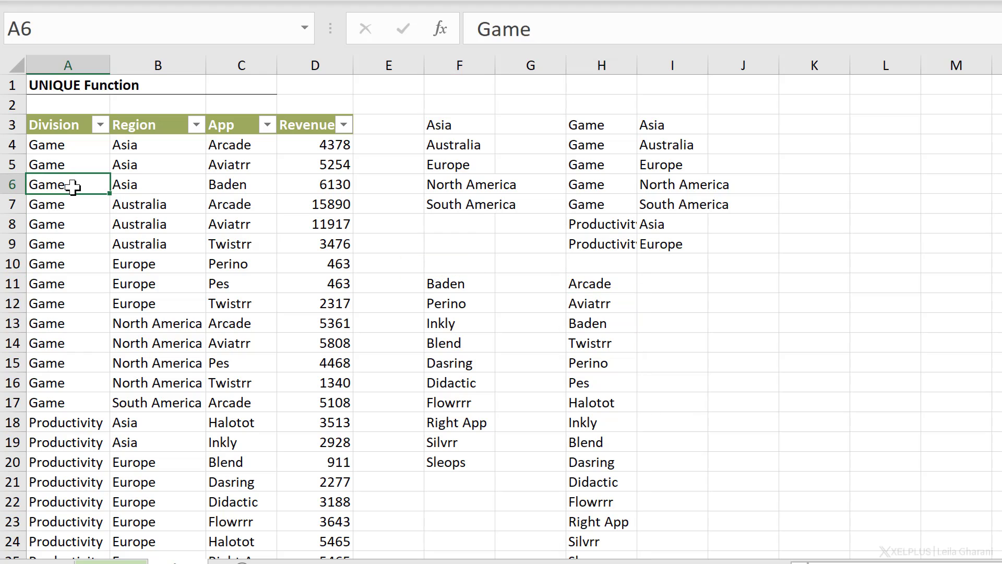
{"action": "type", "text": "He"}
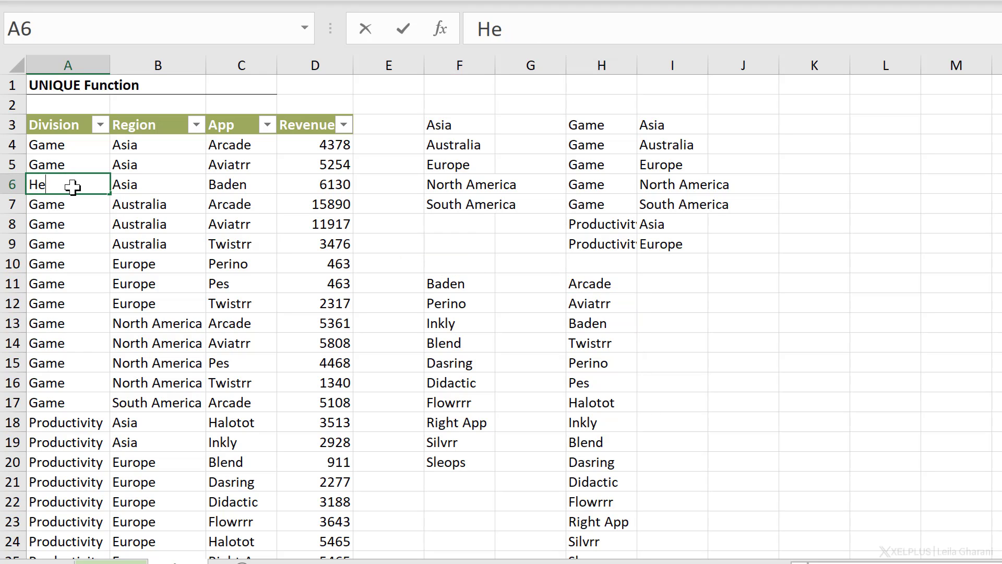
{"action": "type", "text": "alth"}
{"action": "key", "text": "Return"}
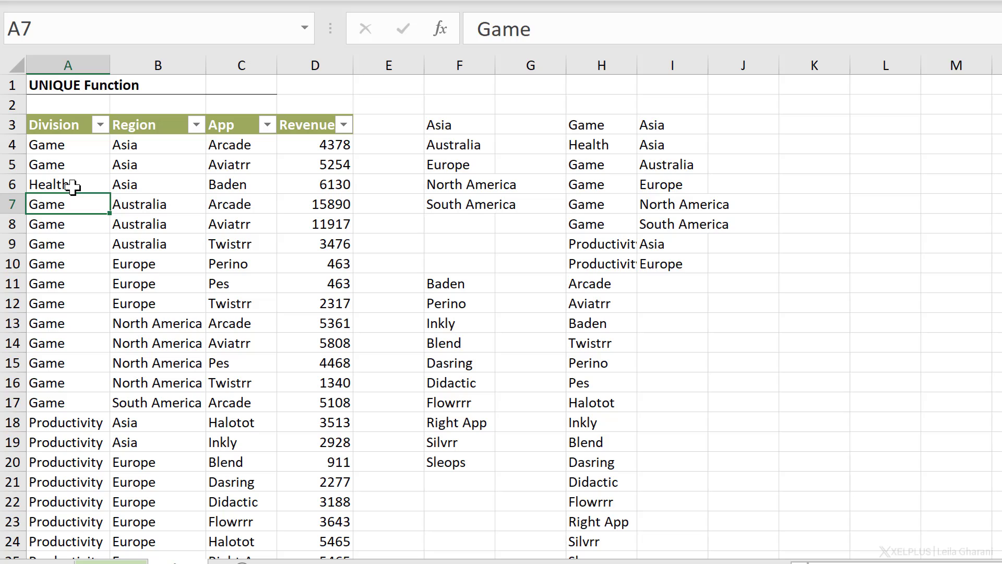
- Move the unique app list so it starts at H14 instead of H11
{"action": "left_click", "coordinate": [598, 261]}
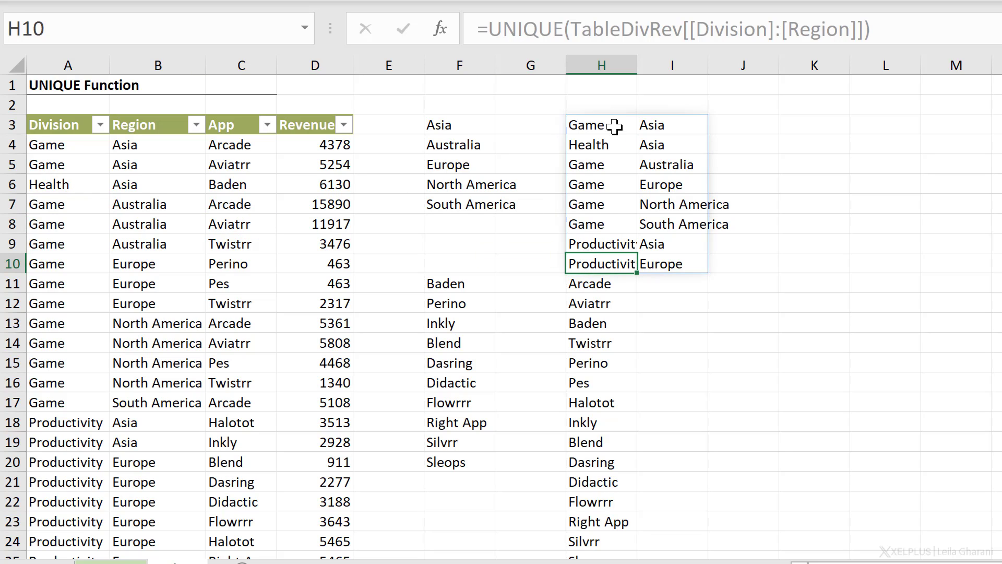
{"action": "left_click", "coordinate": [606, 283]}
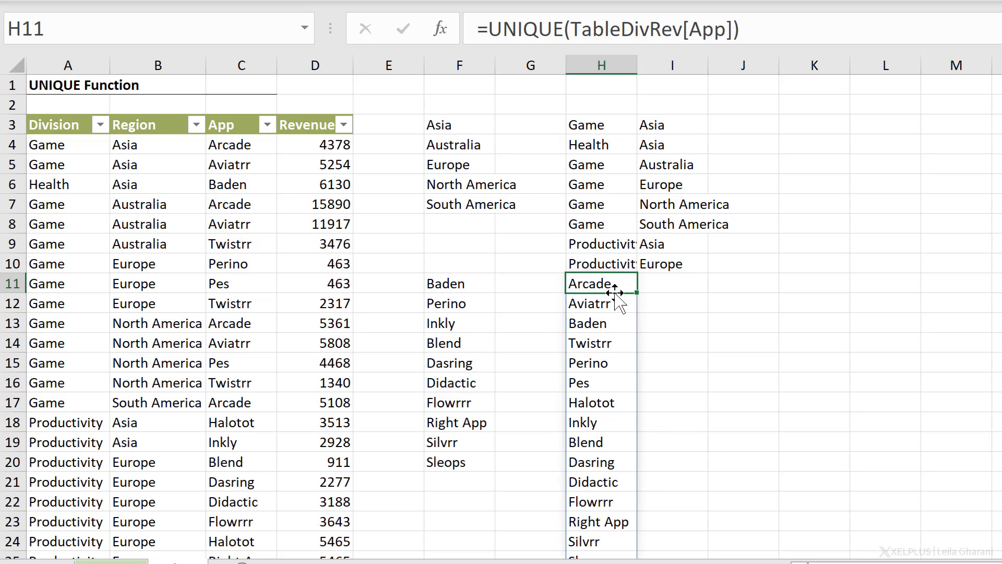
{"action": "left_click_drag", "start_coordinate": [615, 292], "coordinate": [615, 351]}
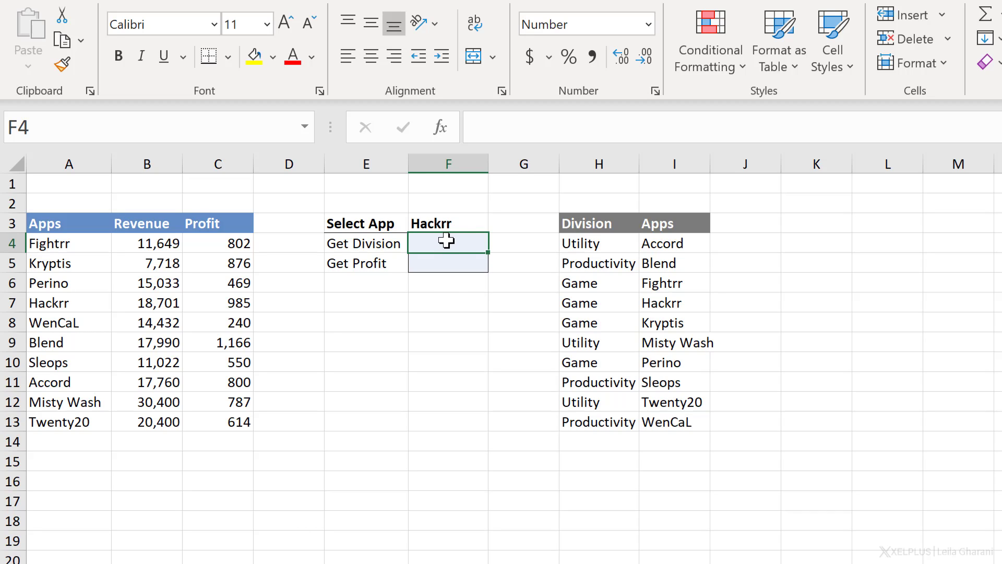
- Keep Hackrr as the chosen app in the F3 dropdown and look over the result cells F4 and F5
{"action": "left_click", "coordinate": [444, 222]}
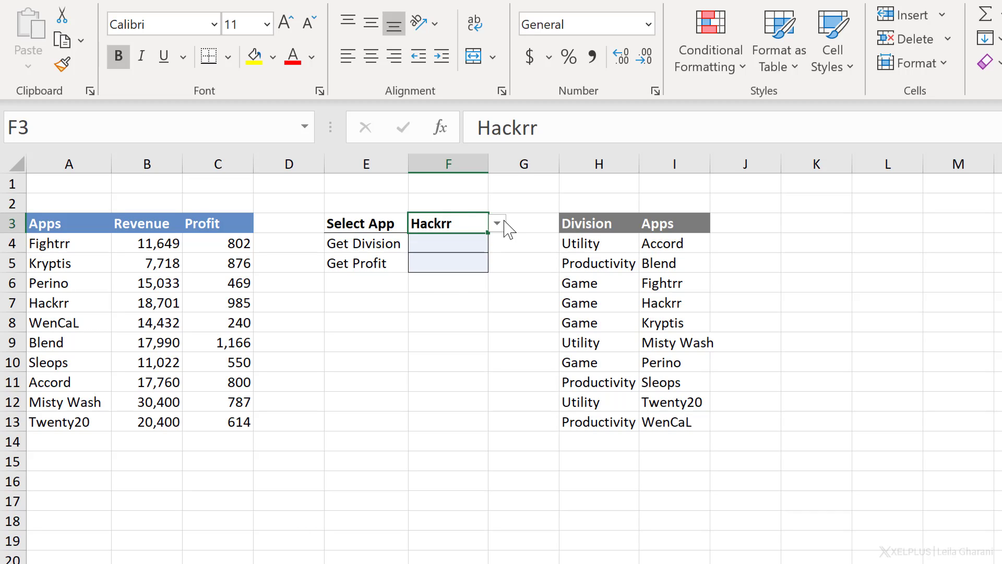
{"action": "left_click", "coordinate": [498, 224]}
{"action": "left_click", "coordinate": [477, 255]}
{"action": "left_click", "coordinate": [458, 253]}
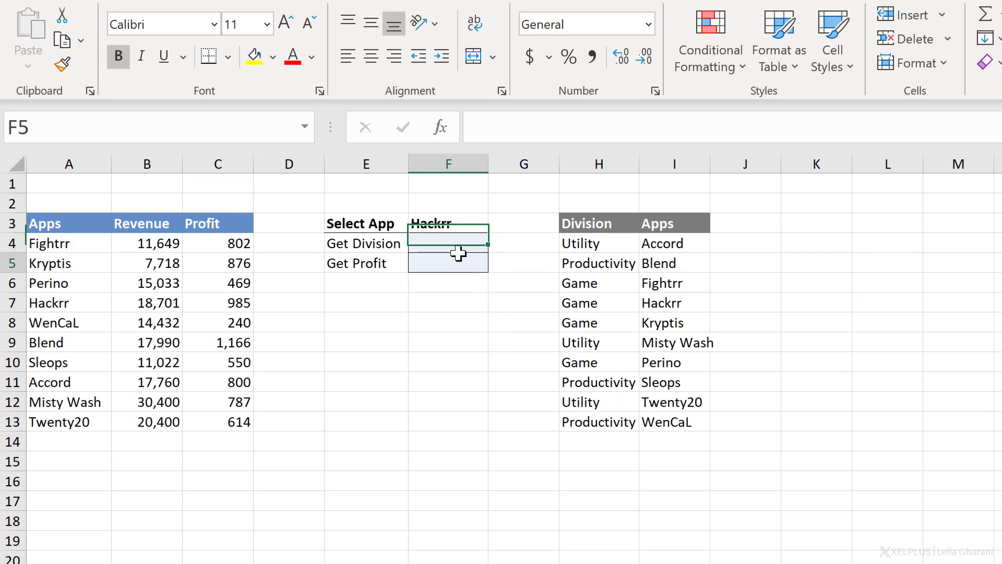
{"action": "left_click", "coordinate": [454, 244]}
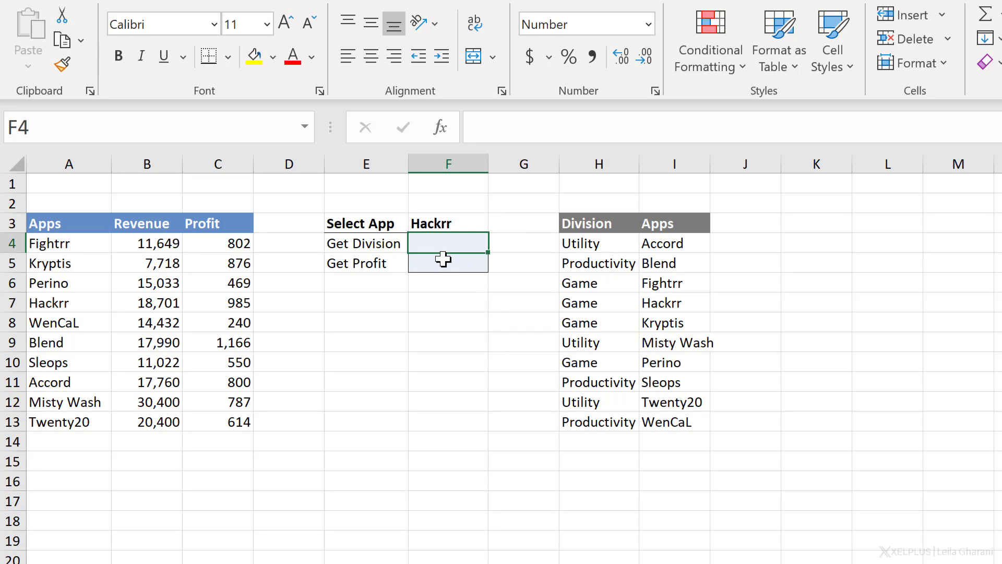
{"action": "left_click", "coordinate": [441, 259]}
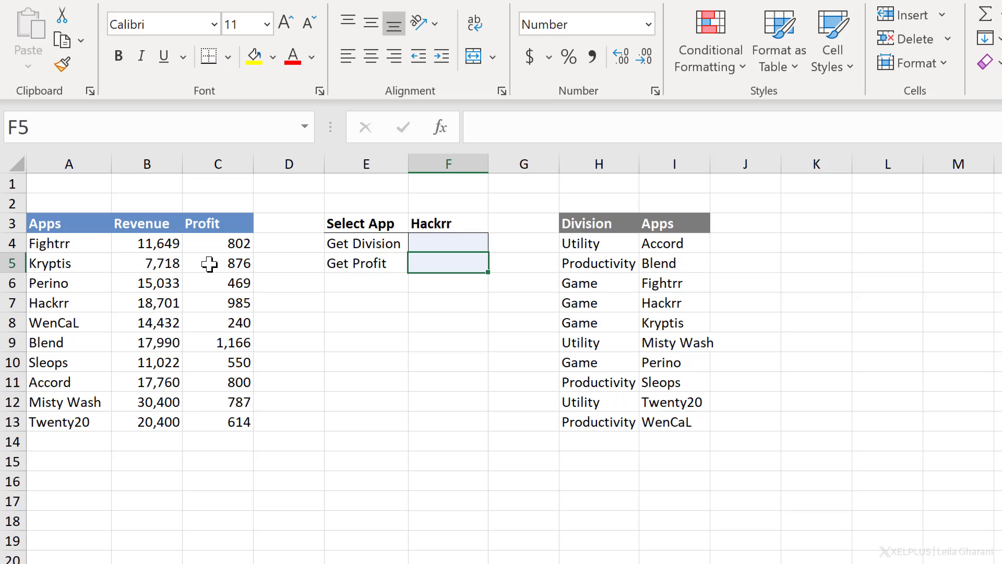
- Enter =XLOOKUP(F3,I4:I13,H4:H13) in F4 so it returns Game for Hackrr
{"action": "left_click", "coordinate": [425, 244]}
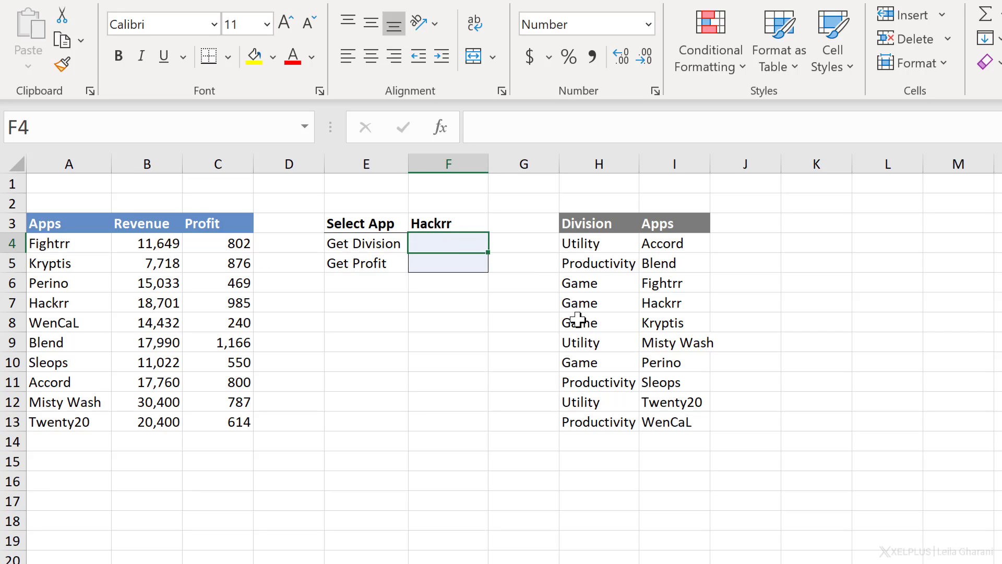
{"action": "type", "text": "=xl"}
{"action": "key", "text": "Tab"}
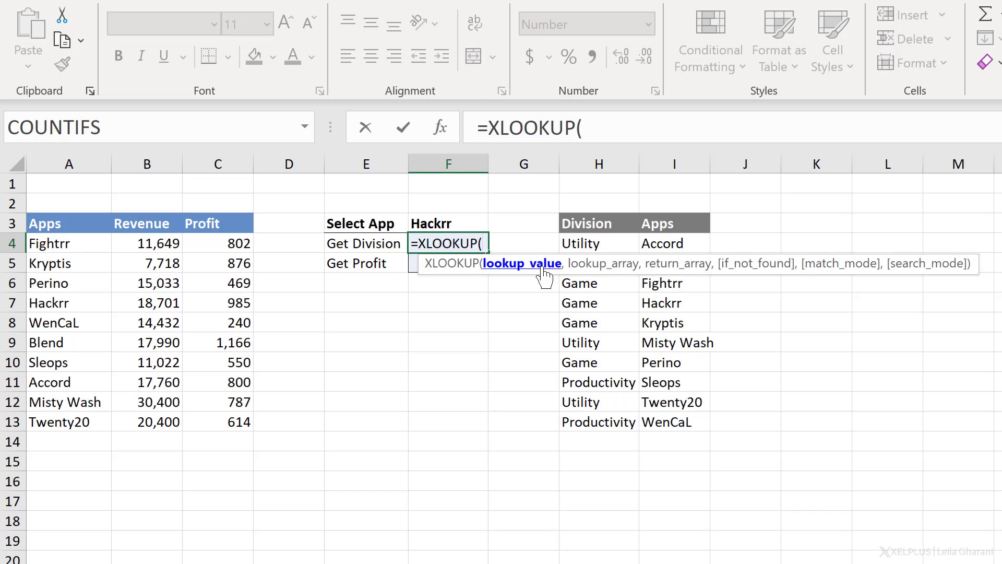
{"action": "left_click", "coordinate": [436, 222]}
{"action": "type", "text": ","}
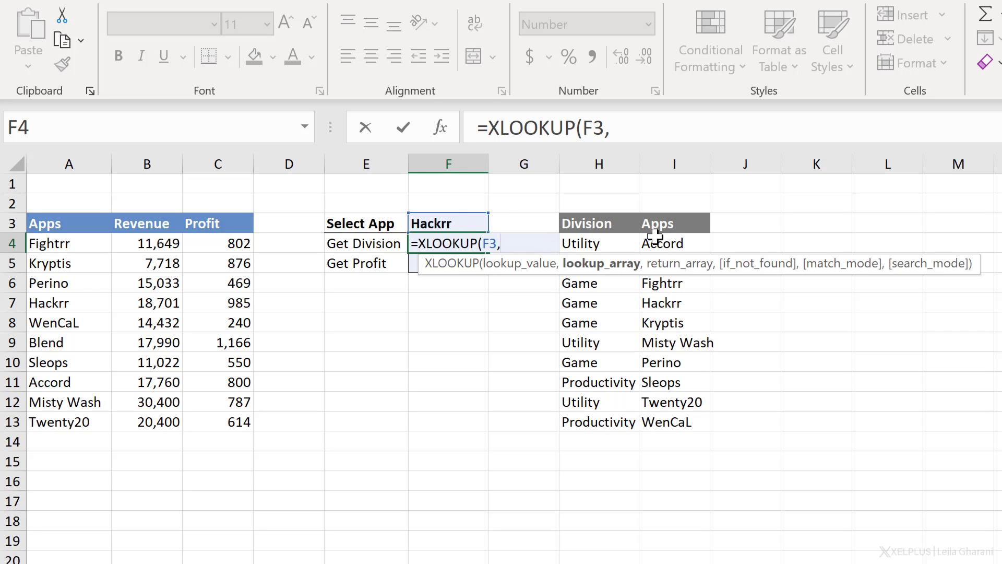
{"action": "left_click", "coordinate": [664, 249]}
{"action": "left_click_drag", "start_coordinate": [665, 254], "coordinate": [671, 421]}
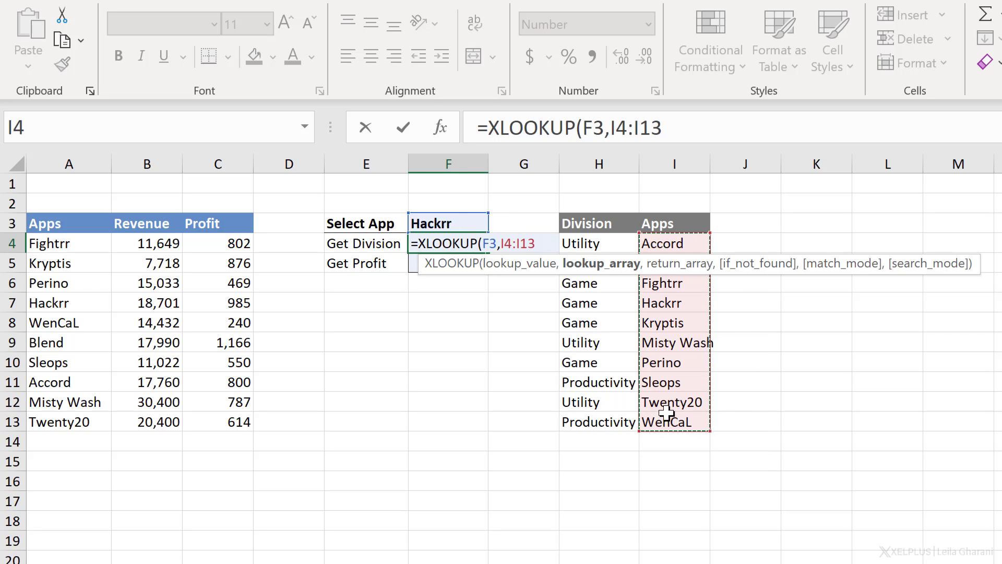
{"action": "type", "text": ","}
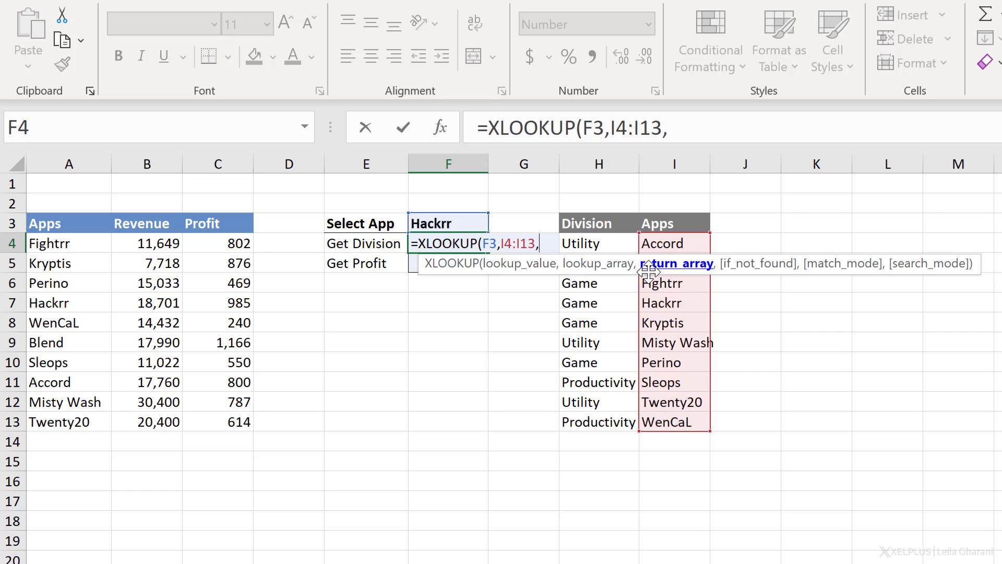
{"action": "left_click_drag", "start_coordinate": [606, 244], "coordinate": [608, 424]}
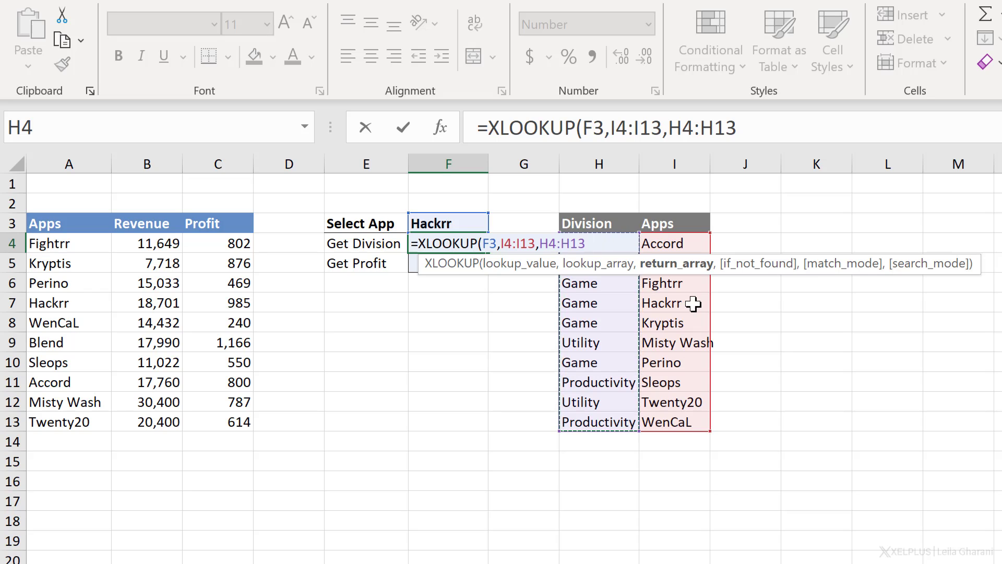
{"action": "type", "text": ")"}
{"action": "key", "text": "ctrl+Return"}
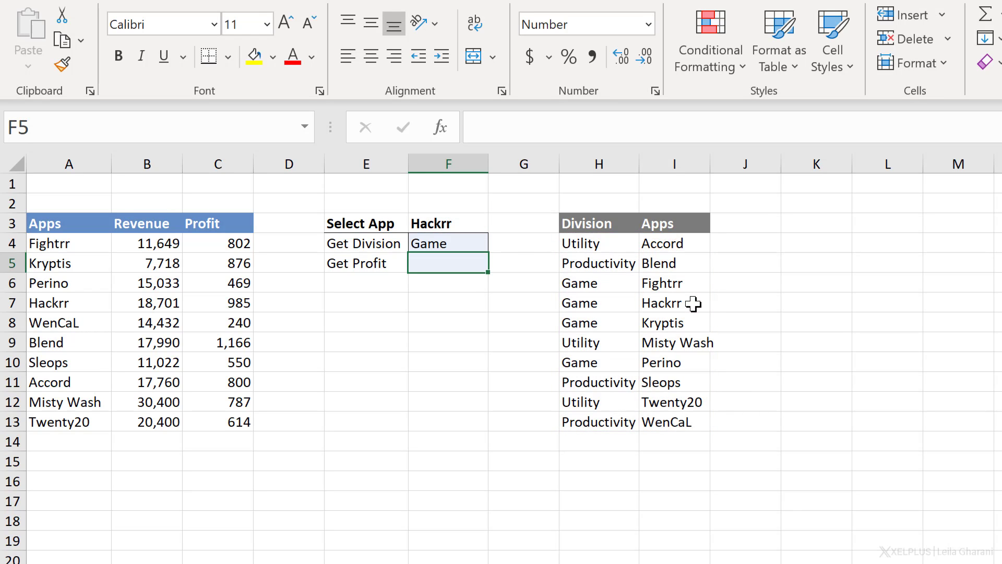
{"action": "key", "text": "Up"}
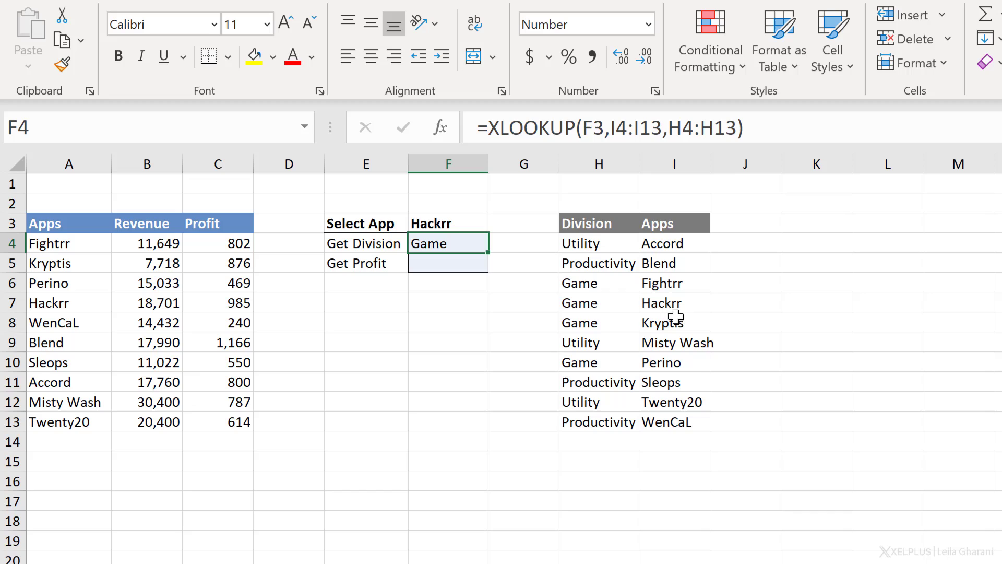
- Delete Hackrr from the Apps list in I7
{"action": "left_click", "coordinate": [673, 303]}
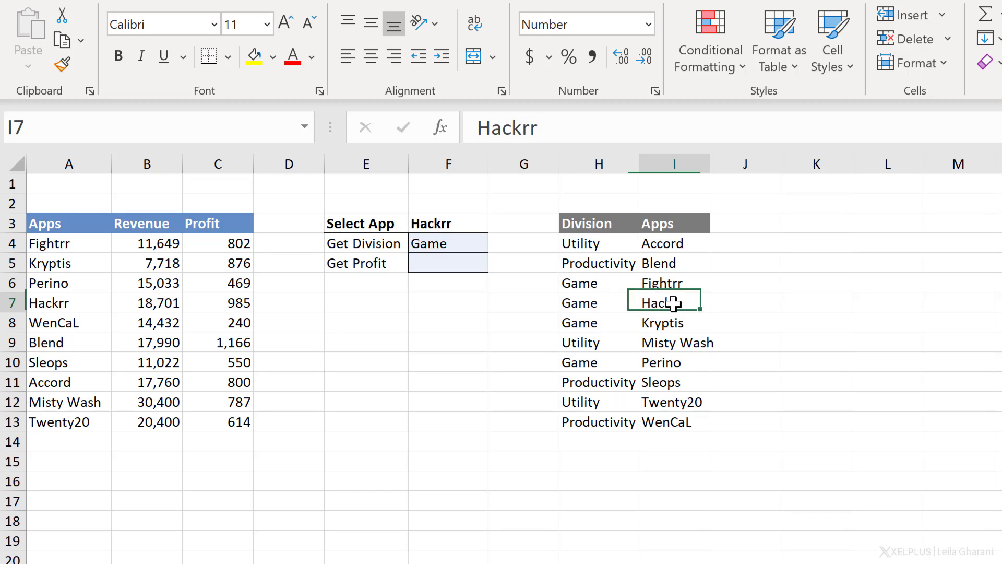
{"action": "key", "text": "Delete"}
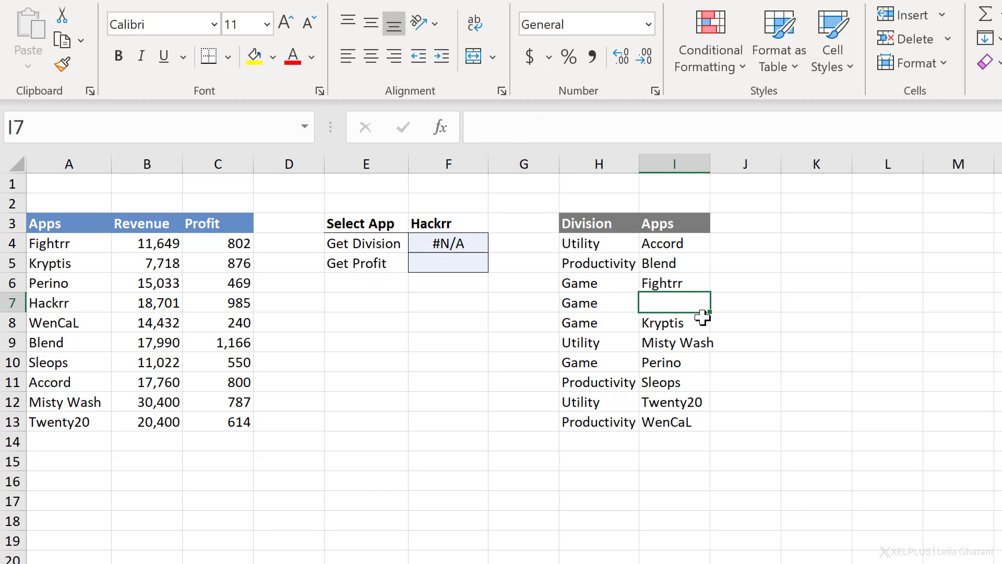
{"action": "key", "text": "Left"}
{"action": "key", "text": "Left"}
{"action": "key", "text": "Left"}
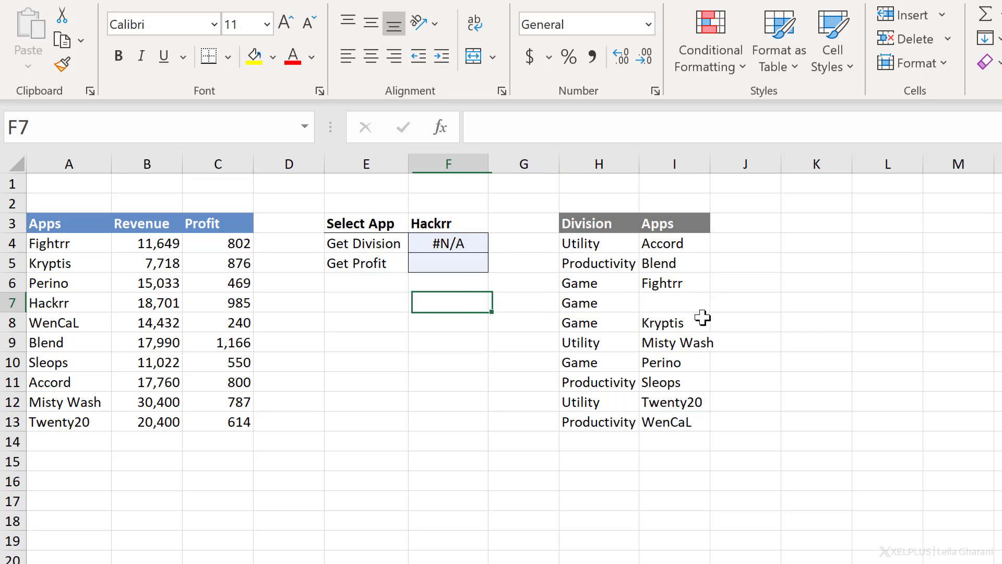
{"action": "key", "text": "Up"}
{"action": "key", "text": "Up"}
{"action": "key", "text": "Up"}
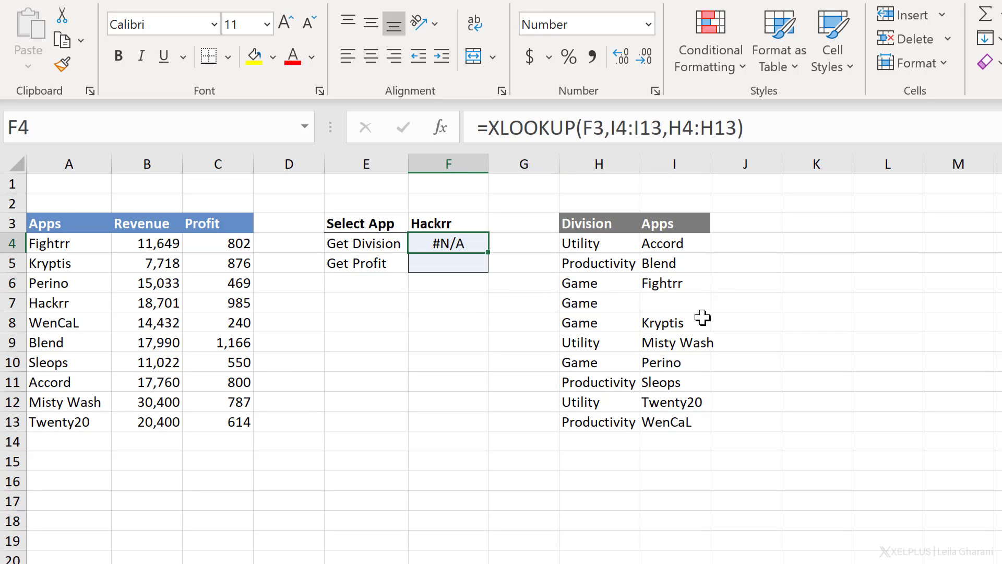
- Add a "Missing" fallback so F4 reads =XLOOKUP(F3,I4:I13,H4:H13,"Missing")
{"action": "left_click", "coordinate": [737, 128]}
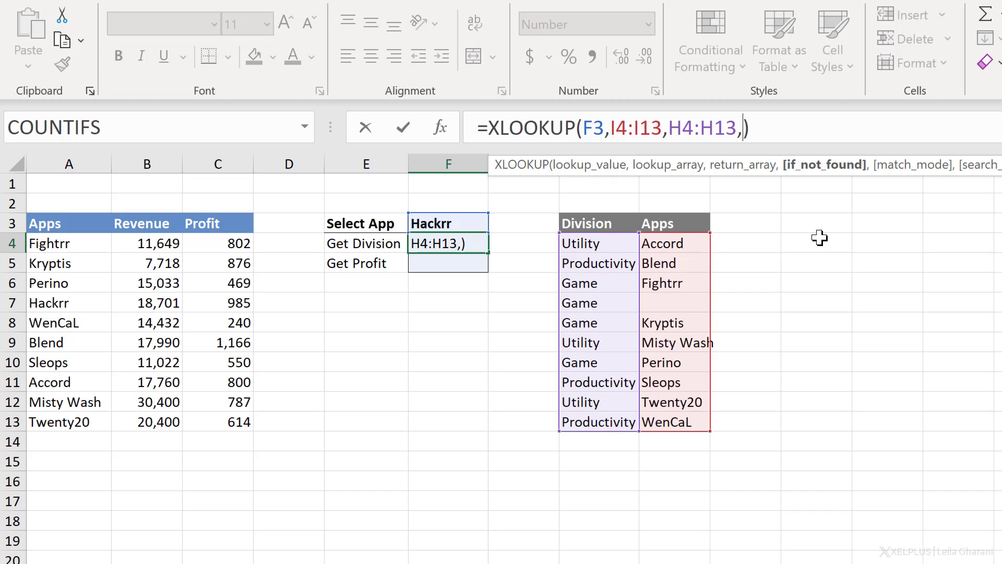
{"action": "type", "text": "\"Missing"}
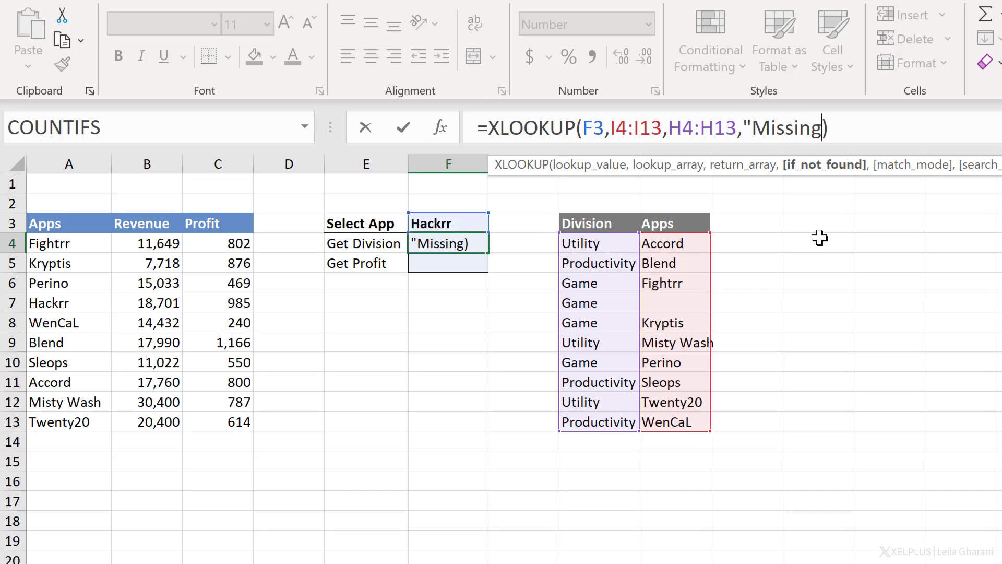
{"action": "type", "text": "\""}
{"action": "key", "text": "Return"}
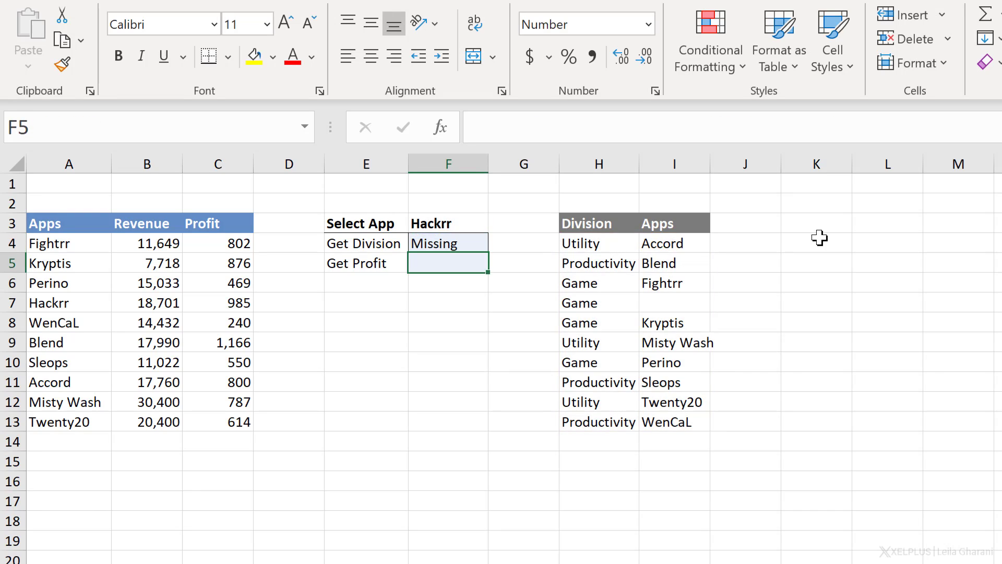
{"action": "key", "text": "Up"}
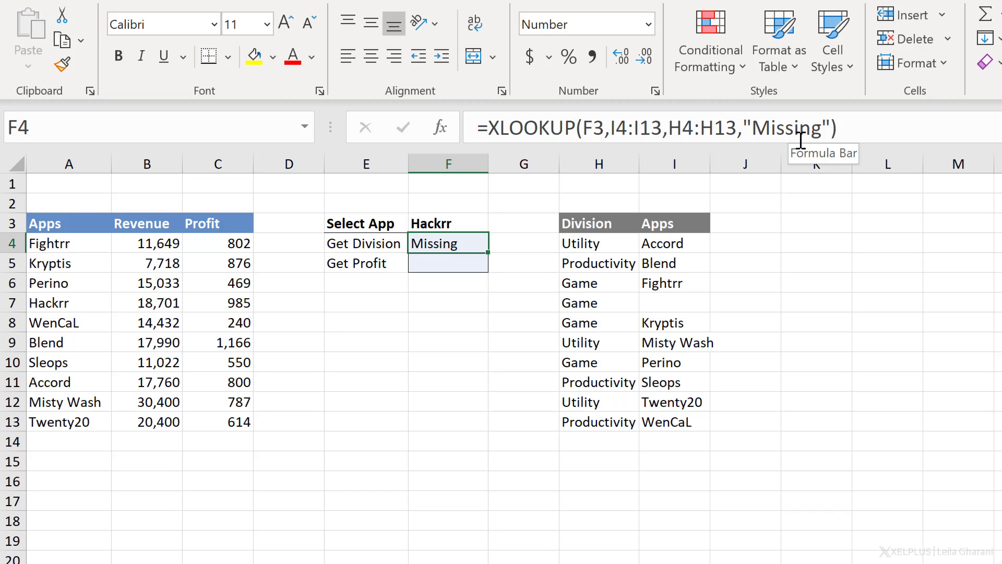
- Type Hackrr back into Apps cell I7
{"action": "left_click", "coordinate": [671, 300]}
{"action": "type", "text": "Hackrr"}
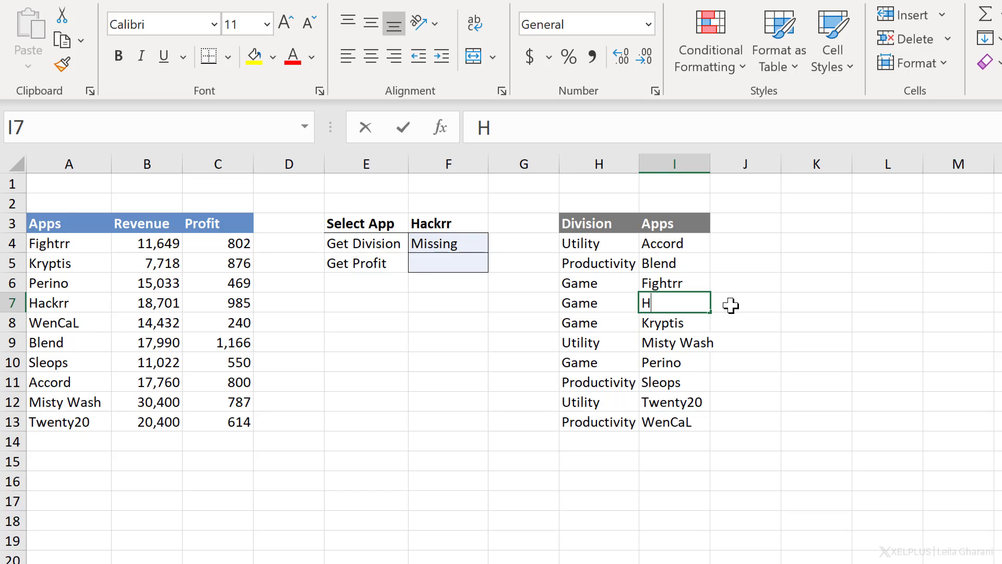
{"action": "key", "text": "Return"}
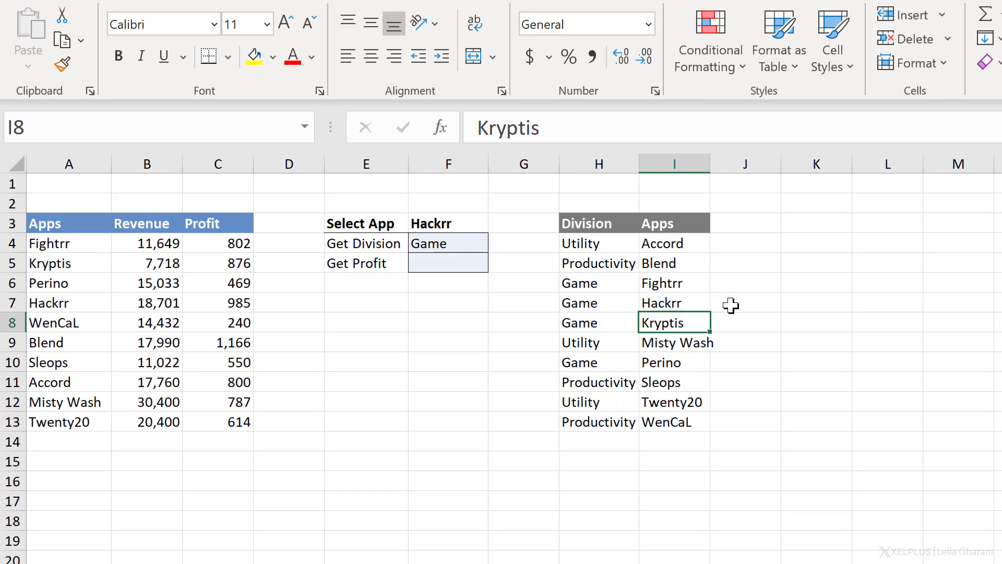
- Enter =XLOOKUP(F3,A4:A13,C4:C13) in F5 to return the chosen app's Profit
{"action": "left_click", "coordinate": [456, 266]}
{"action": "type", "text": "=xl"}
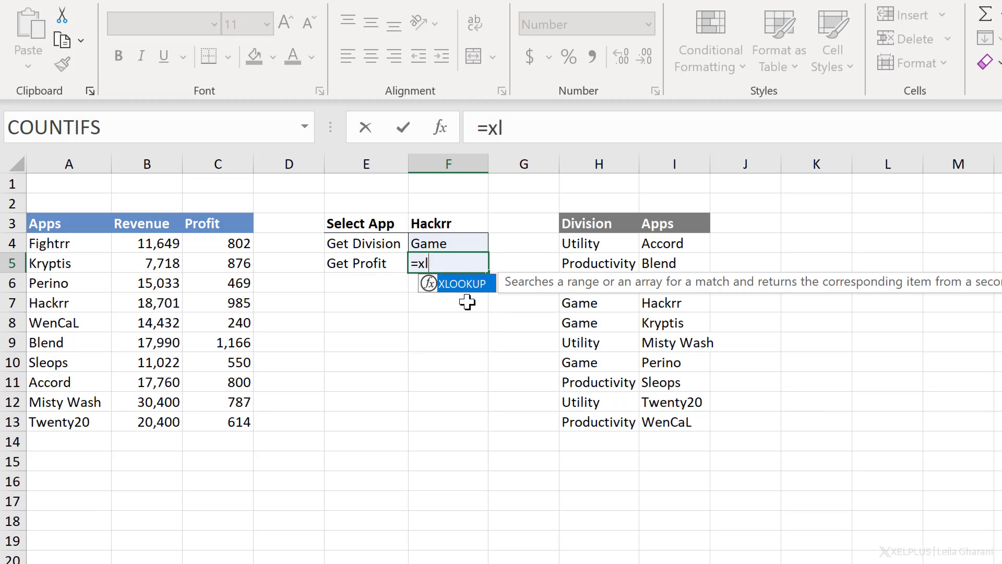
{"action": "key", "text": "Tab"}
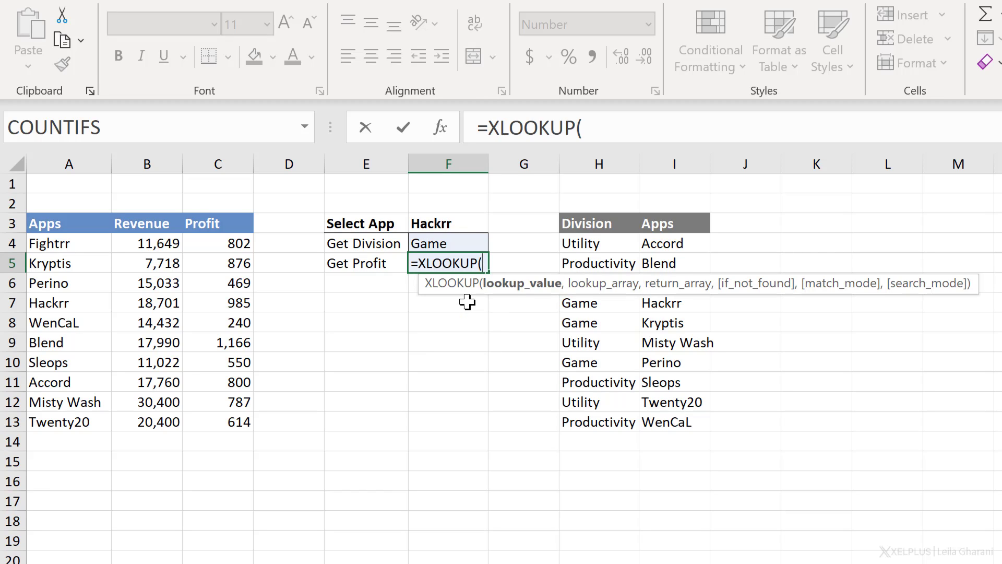
{"action": "left_click", "coordinate": [457, 221]}
{"action": "type", "text": ","}
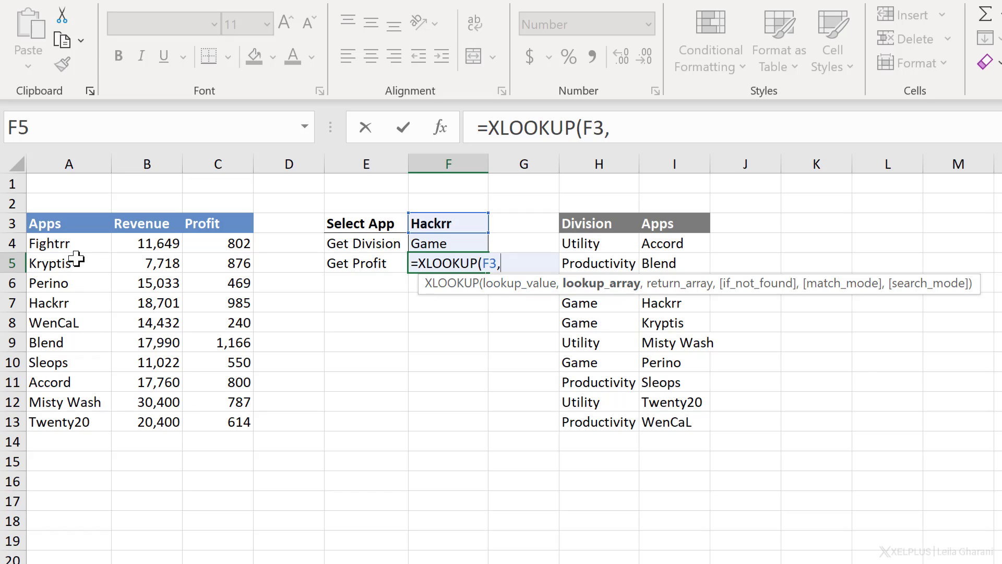
{"action": "left_click_drag", "start_coordinate": [72, 245], "coordinate": [73, 420]}
{"action": "type", "text": ","}
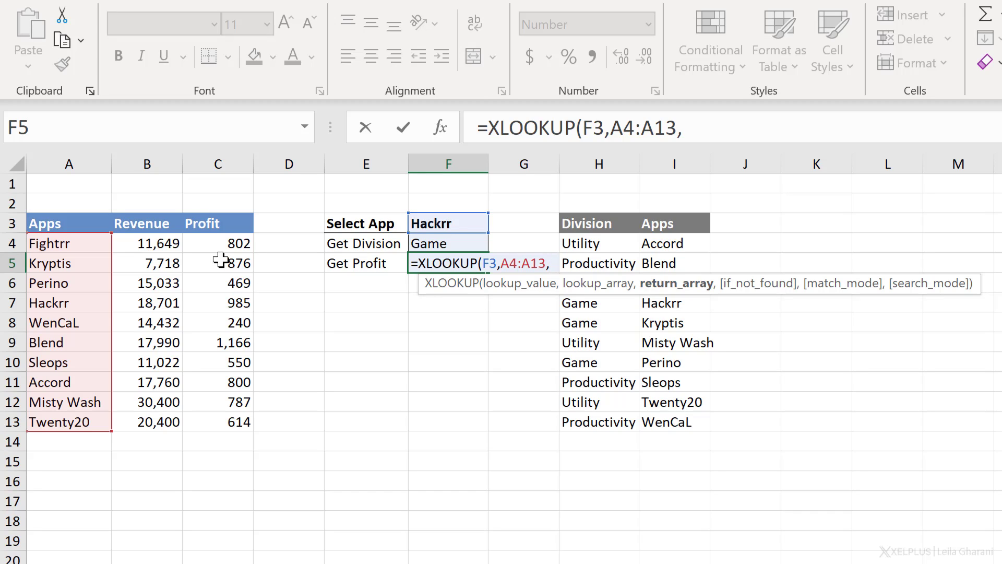
{"action": "left_click_drag", "start_coordinate": [216, 248], "coordinate": [216, 415]}
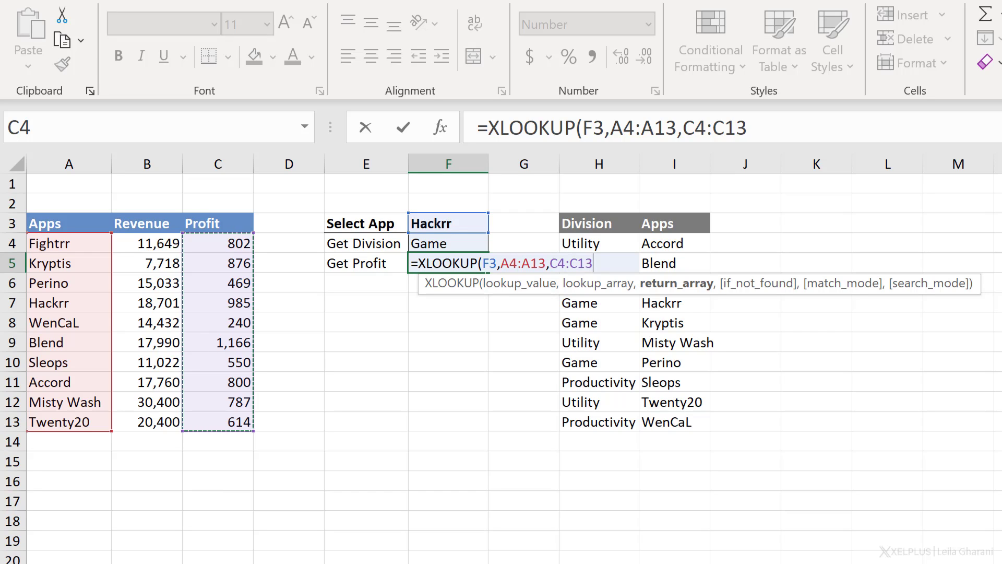
{"action": "type", "text": ")"}
{"action": "key", "text": "Return"}
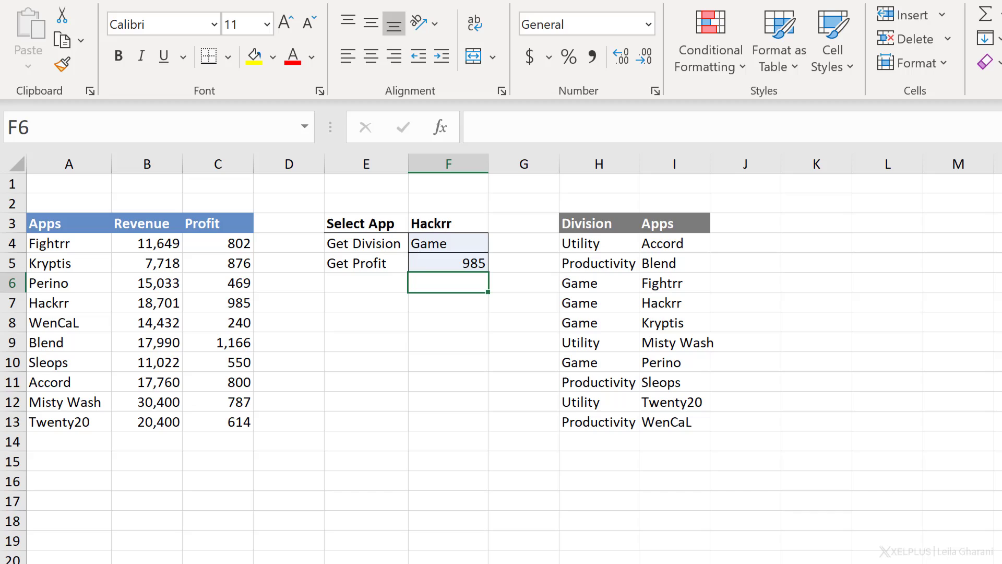
{"action": "key", "text": "Up"}
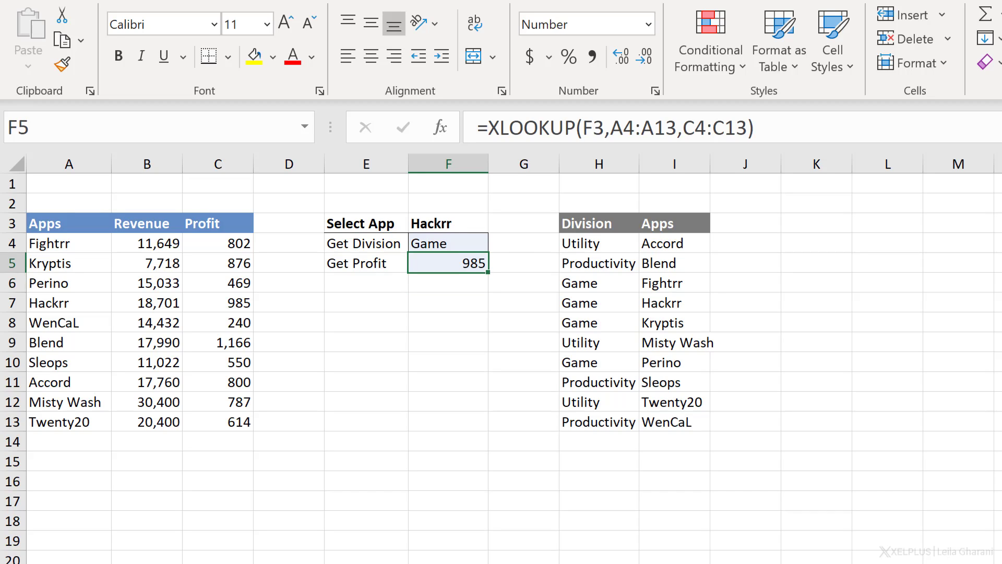
- Choose Accord as the app in the F3 dropdown
{"action": "left_click", "coordinate": [456, 222]}
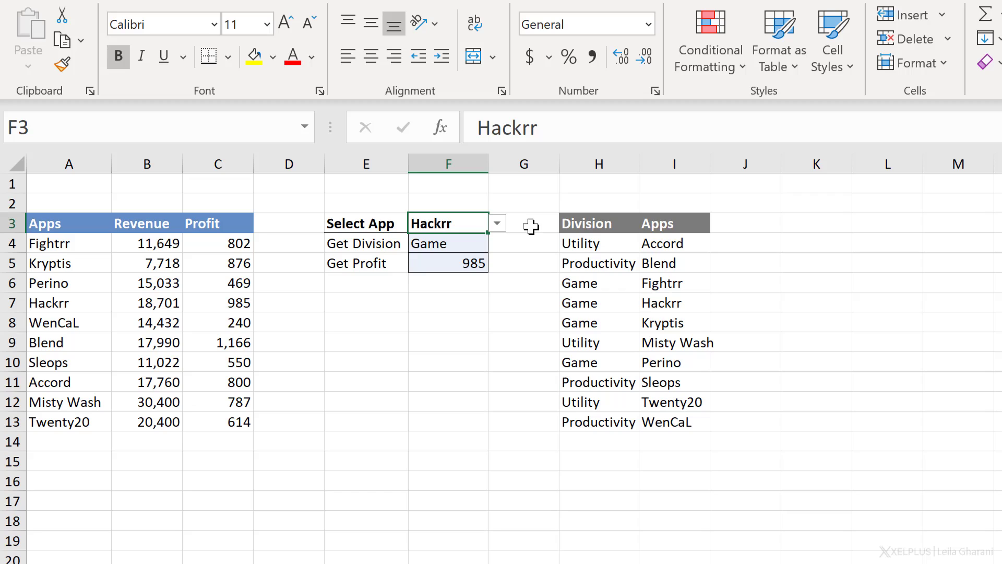
{"action": "left_click", "coordinate": [497, 223]}
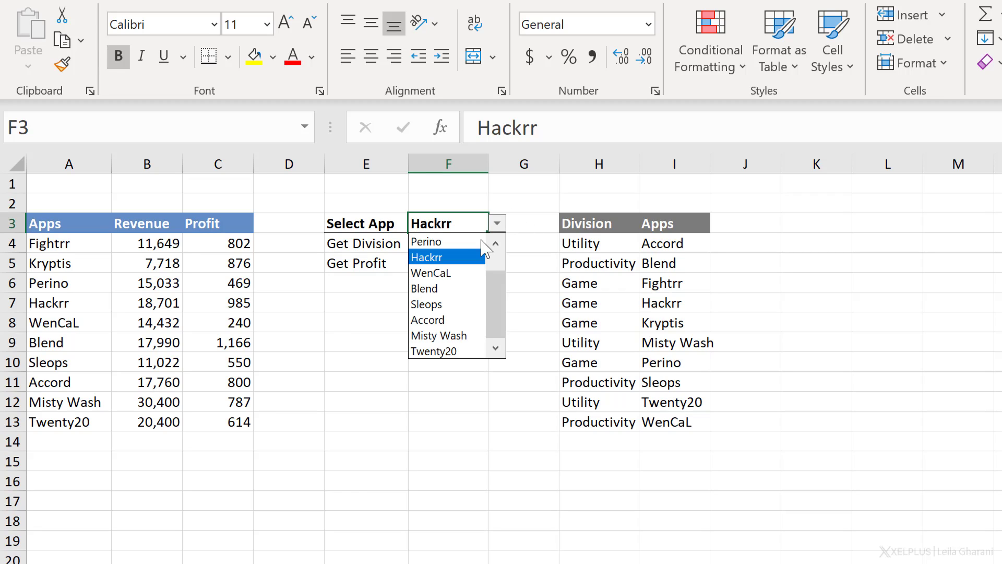
{"action": "left_click", "coordinate": [439, 320]}
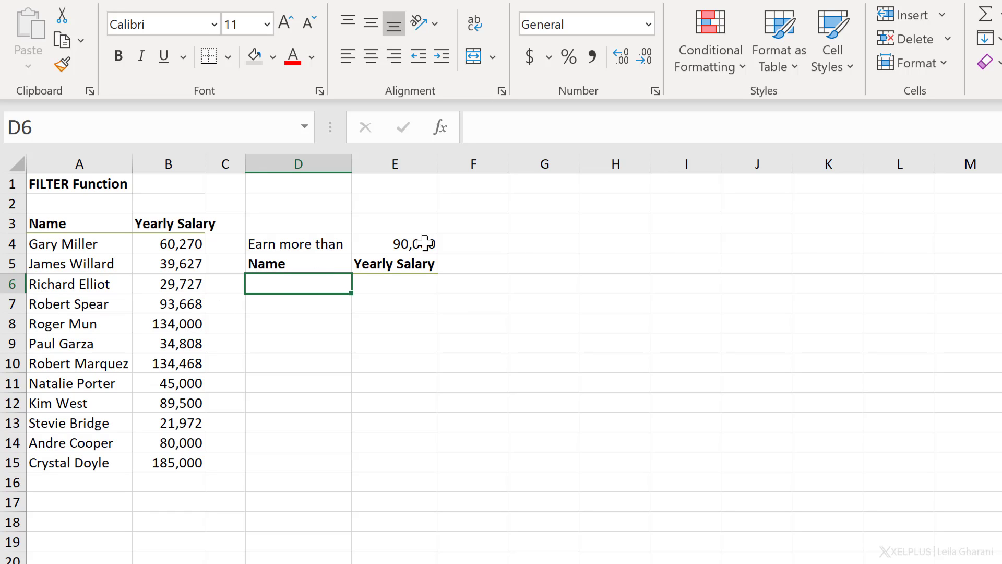
- Enter =FILTER(A4:B15,B4:B15>E4) in D6, spilling the four employees earning over 90,000
{"action": "type", "text": "=filte"}
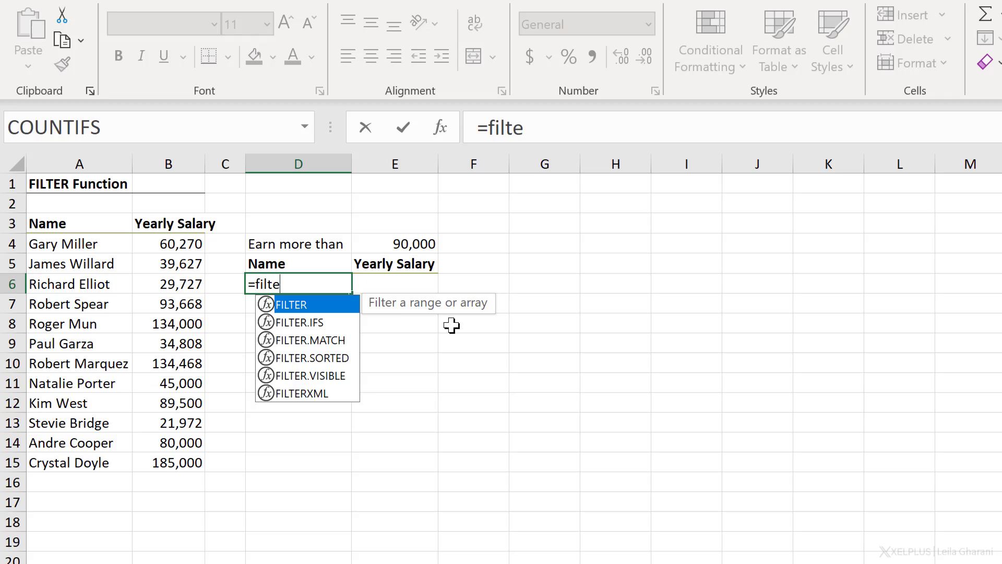
{"action": "type", "text": "r("}
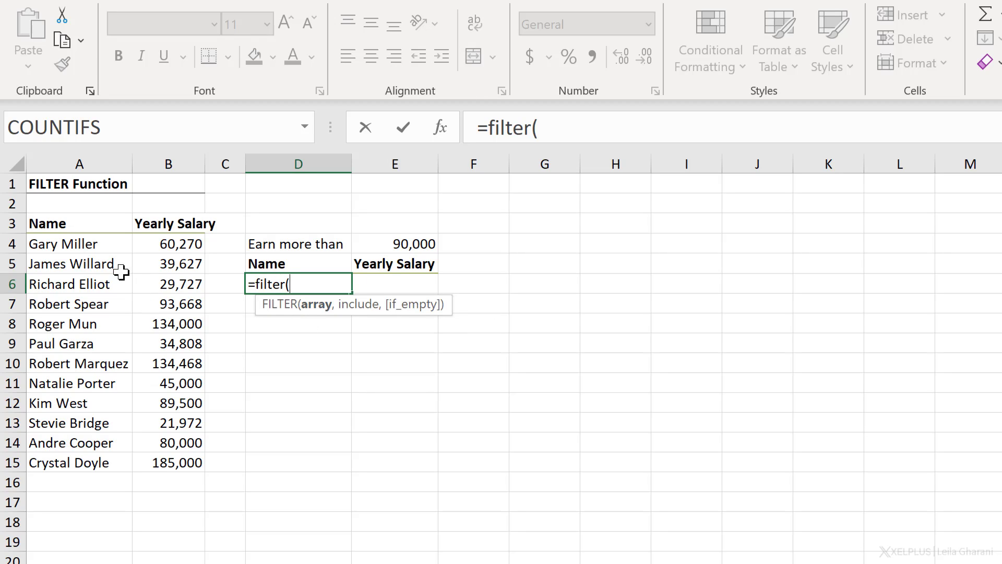
{"action": "left_click", "coordinate": [103, 246]}
{"action": "left_click_drag", "start_coordinate": [118, 269], "coordinate": [167, 462]}
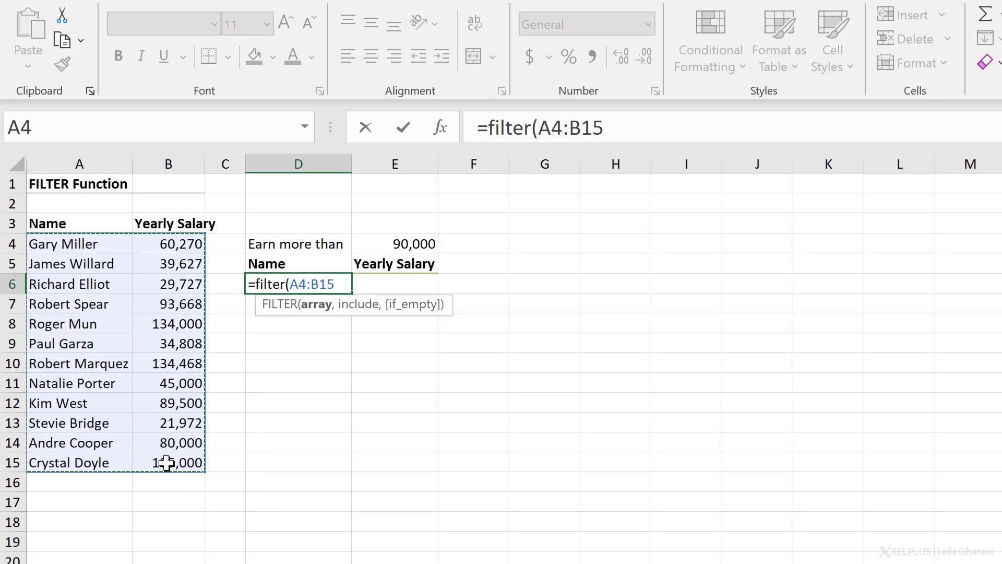
{"action": "type", "text": ","}
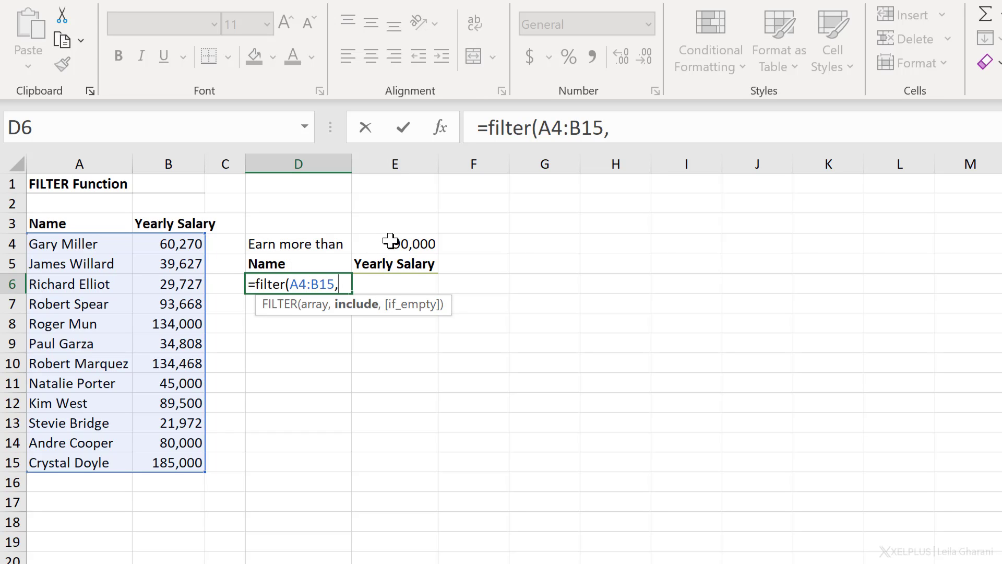
{"action": "left_click", "coordinate": [168, 244]}
{"action": "left_click_drag", "start_coordinate": [168, 244], "coordinate": [196, 464]}
{"action": "type", "text": ">"}
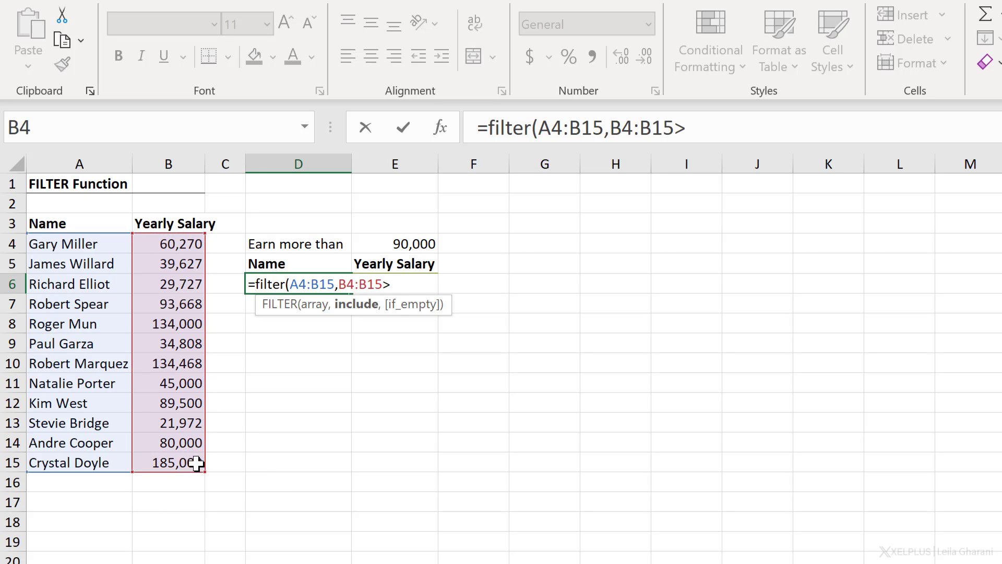
{"action": "left_click", "coordinate": [369, 241]}
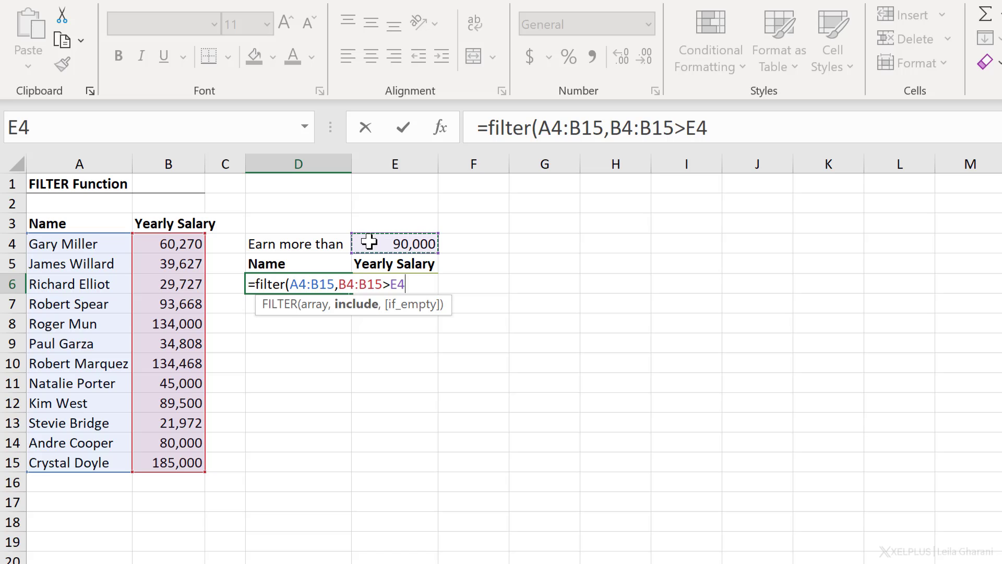
{"action": "type", "text": ")"}
{"action": "key", "text": "Return"}
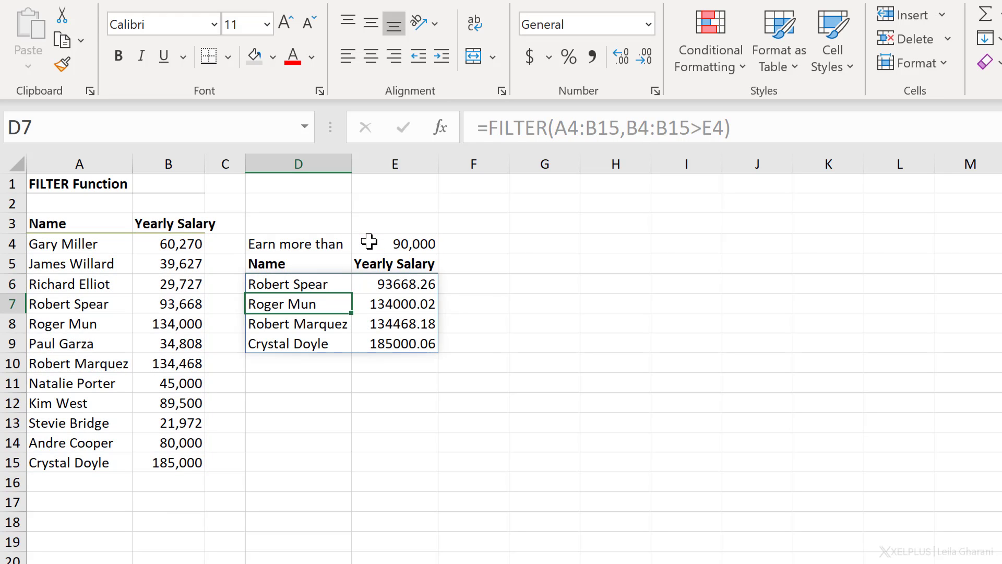
- Copy B6's comma number format onto the filtered salaries in column E with Format Painter
{"action": "key", "text": "Up"}
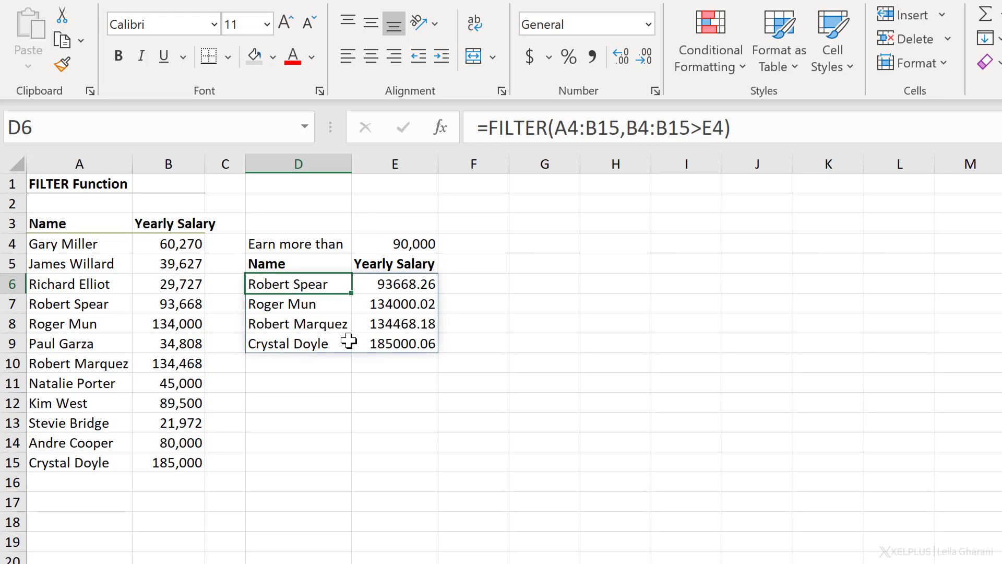
{"action": "left_click", "coordinate": [194, 284]}
{"action": "left_click", "coordinate": [63, 66]}
{"action": "left_click_drag", "start_coordinate": [417, 284], "coordinate": [416, 520]}
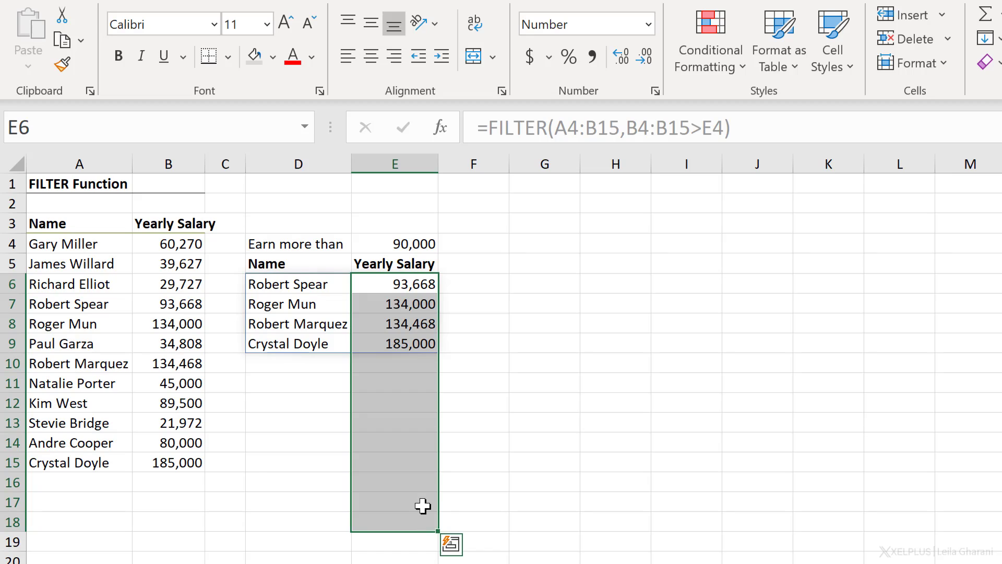
{"action": "left_click", "coordinate": [399, 300]}
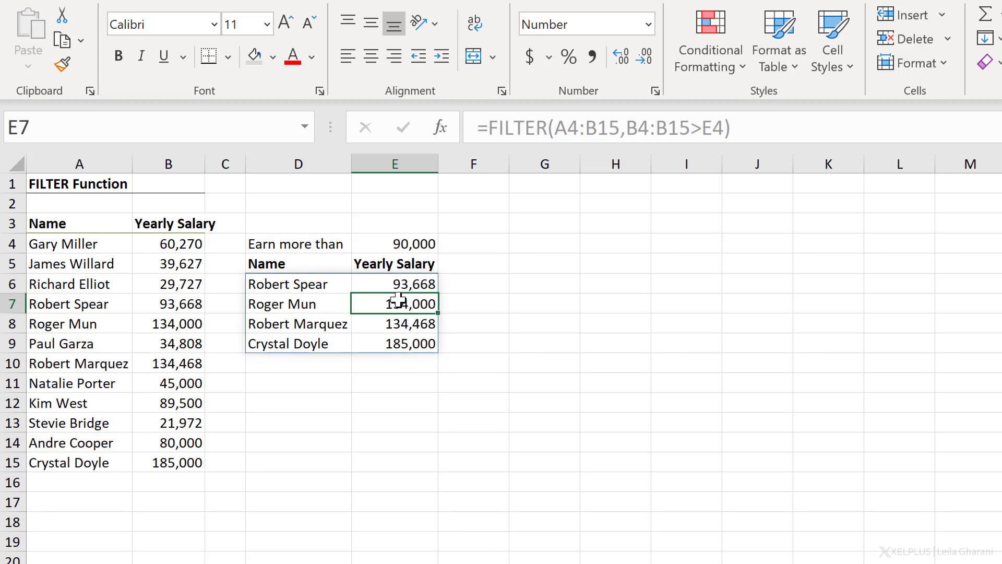
- Lower the salary threshold in E4 to 30000
{"action": "left_click", "coordinate": [410, 243]}
{"action": "type", "text": "30000"}
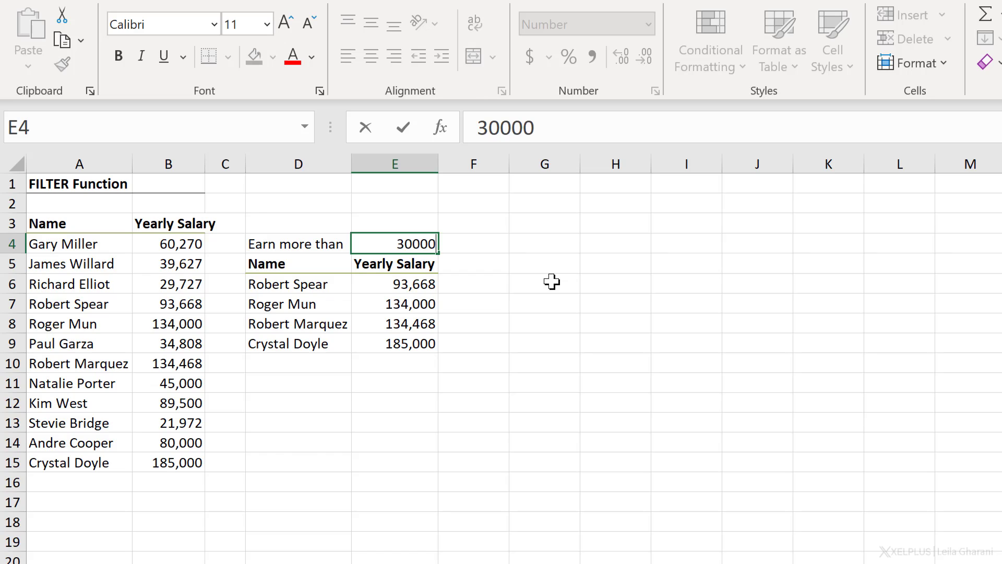
{"action": "key", "text": "ctrl+Return"}
{"action": "key", "text": "Down"}
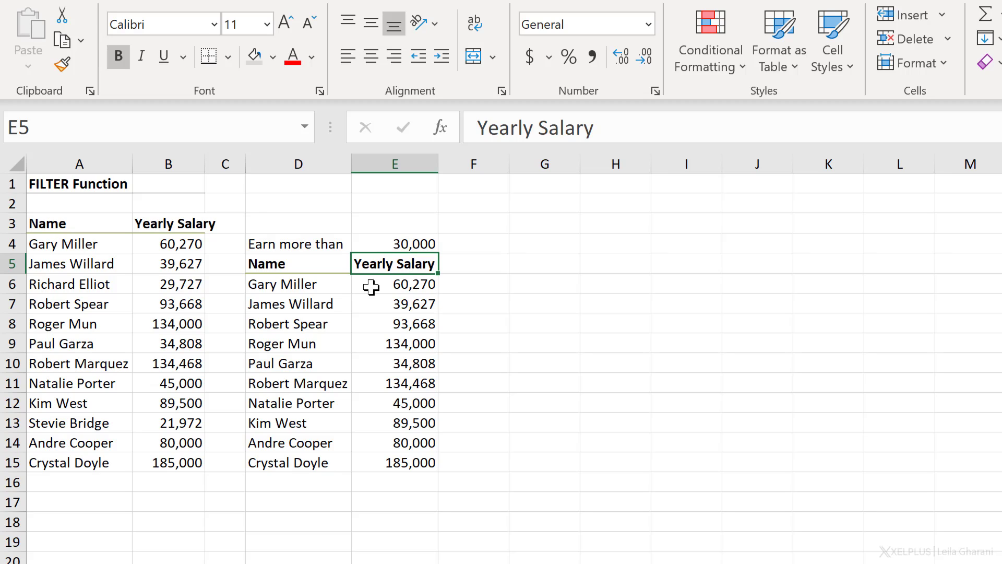
- Wrap D6 in SORT as =SORT(FILTER(A4:B15,B4:B15>E4),2,-1) to list highest salaries first
{"action": "left_click", "coordinate": [291, 283]}
{"action": "left_click", "coordinate": [490, 129]}
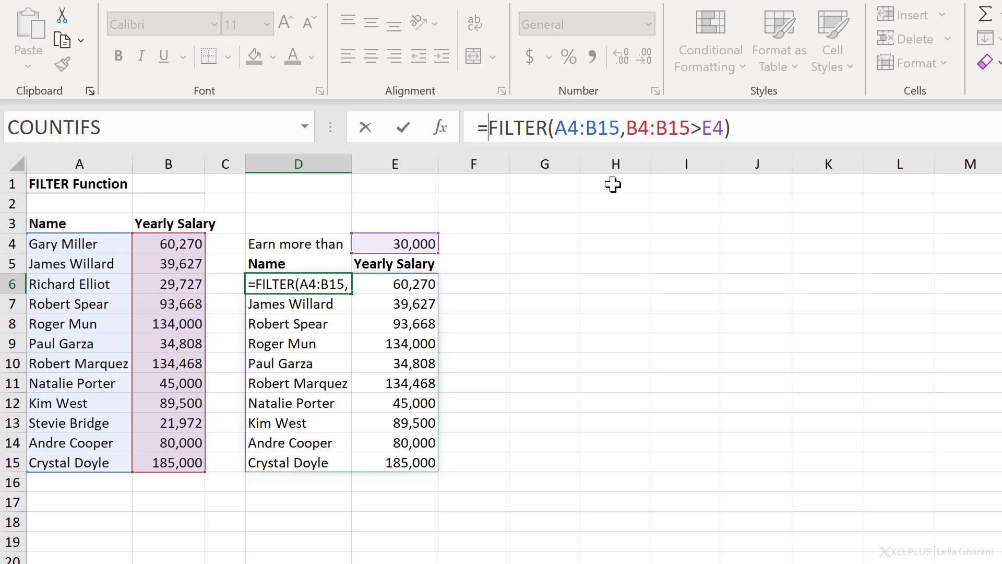
{"action": "type", "text": "sort("}
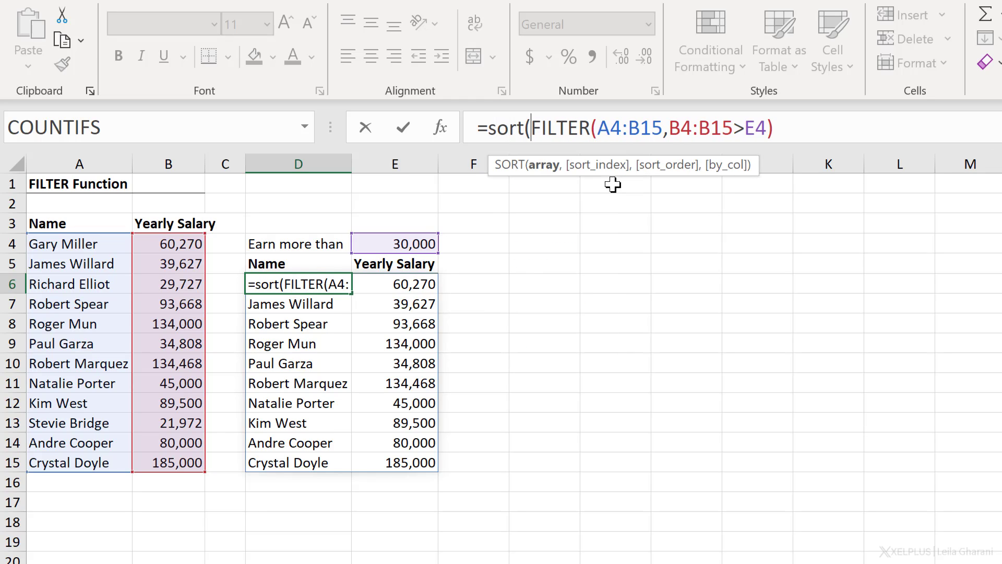
{"action": "left_click", "coordinate": [543, 165]}
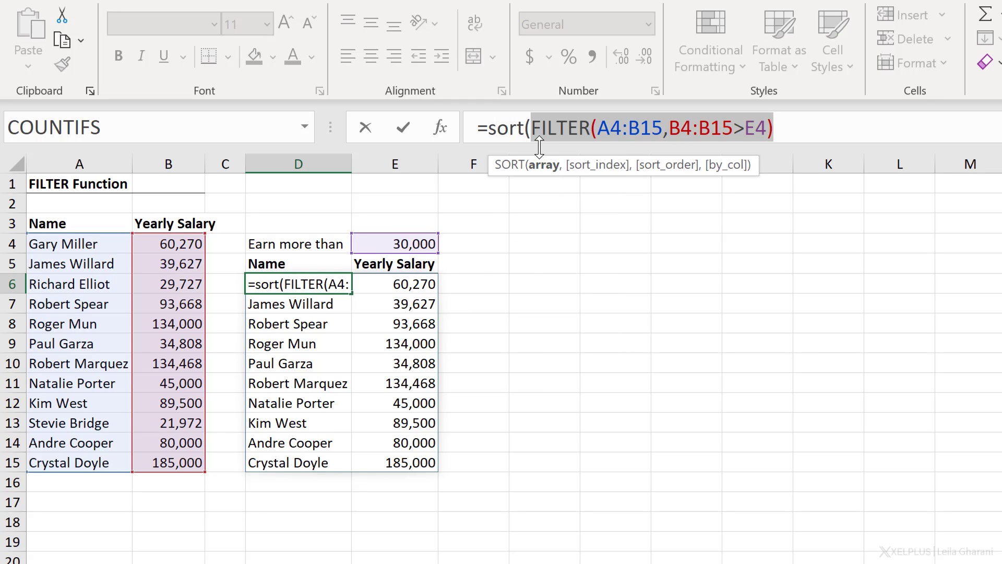
{"action": "left_click", "coordinate": [791, 125]}
{"action": "type", "text": ","}
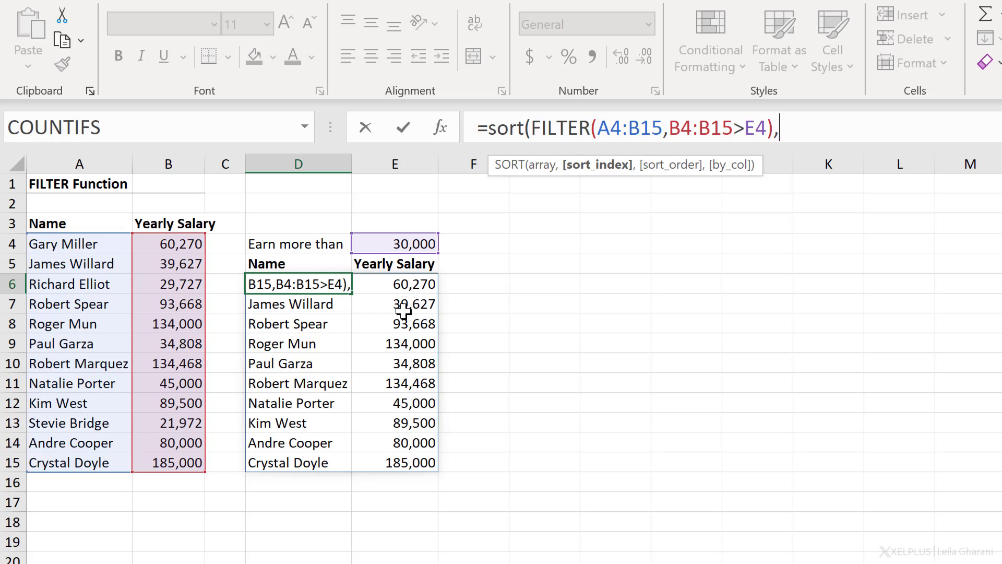
{"action": "type", "text": "2"}
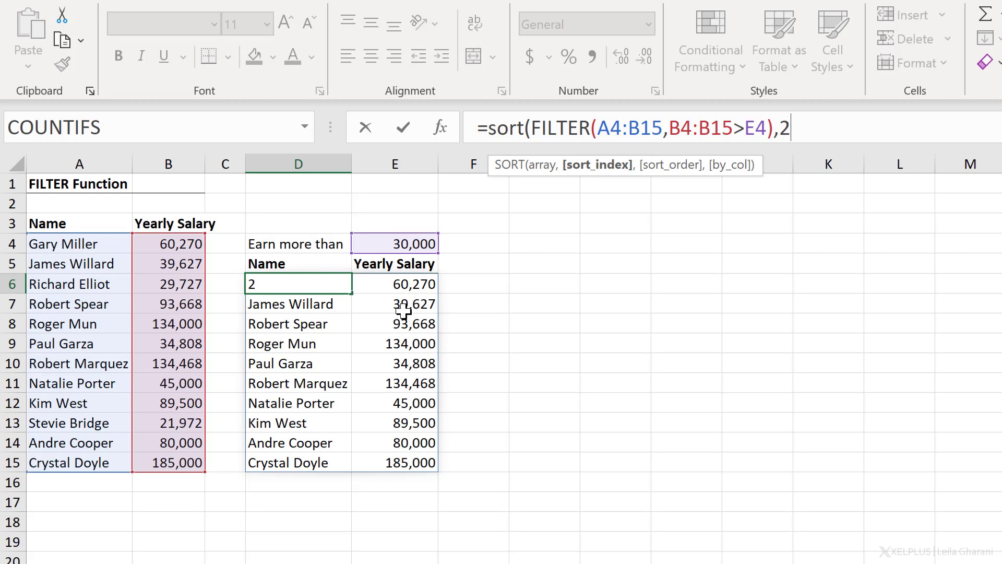
{"action": "type", "text": ","}
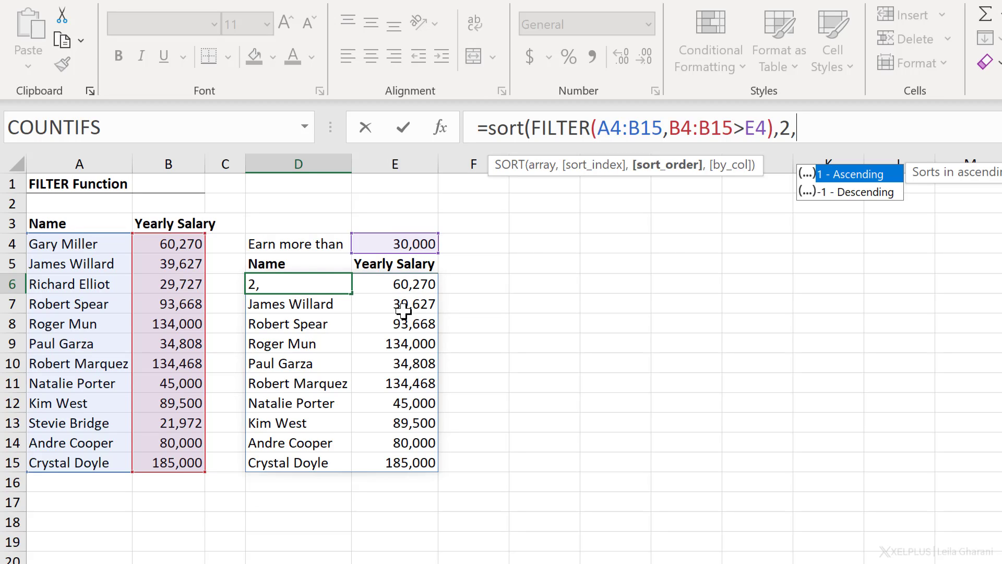
{"action": "type", "text": "-1)"}
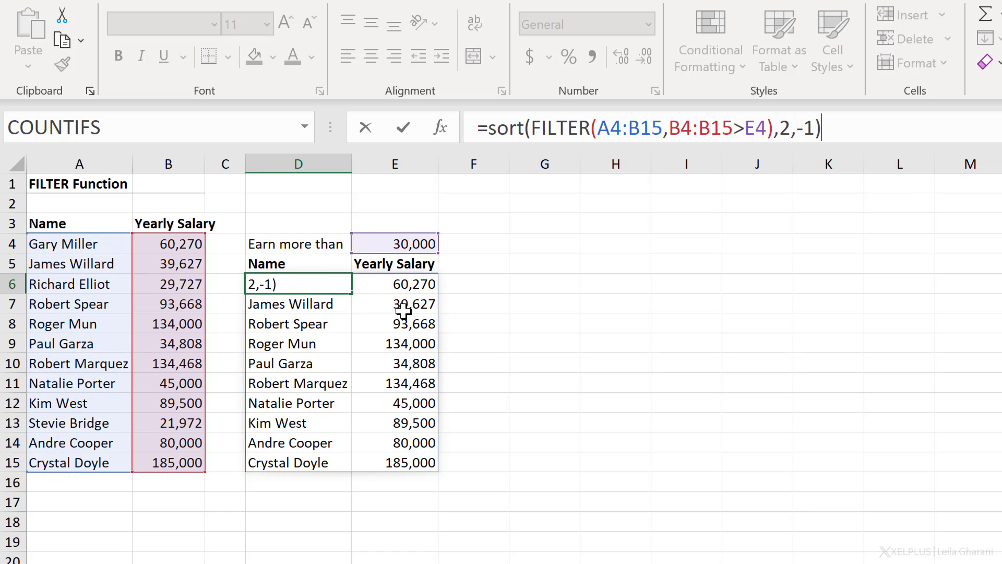
{"action": "key", "text": "Return"}
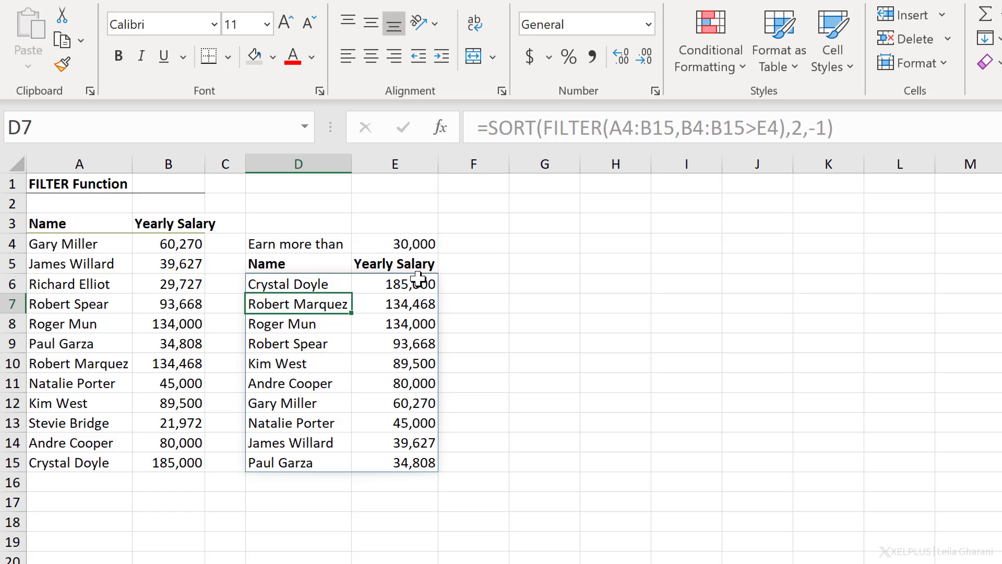
- Raise the salary threshold in E4 to 50000
{"action": "left_click", "coordinate": [405, 241]}
{"action": "type", "text": "50000"}
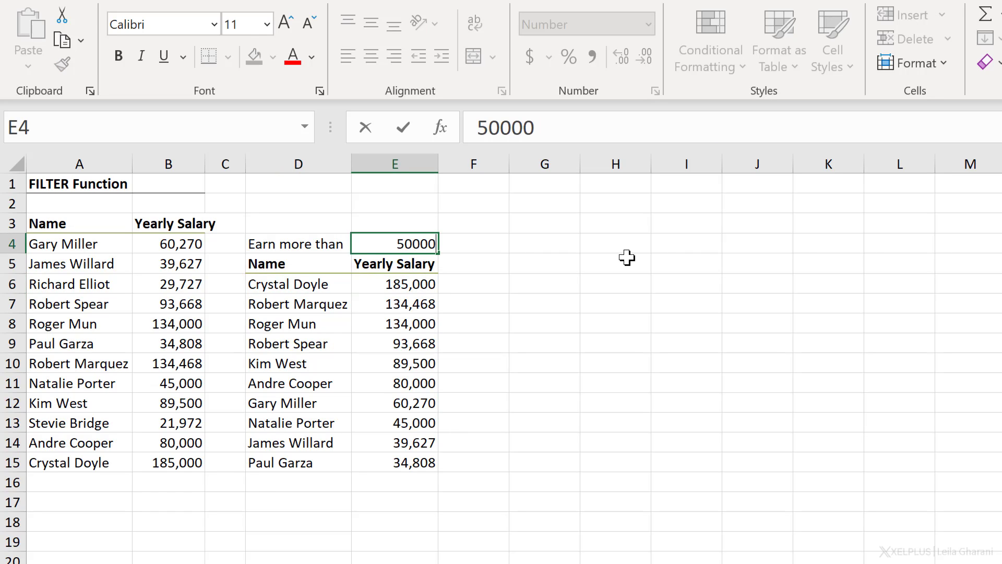
{"action": "key", "text": "Return"}
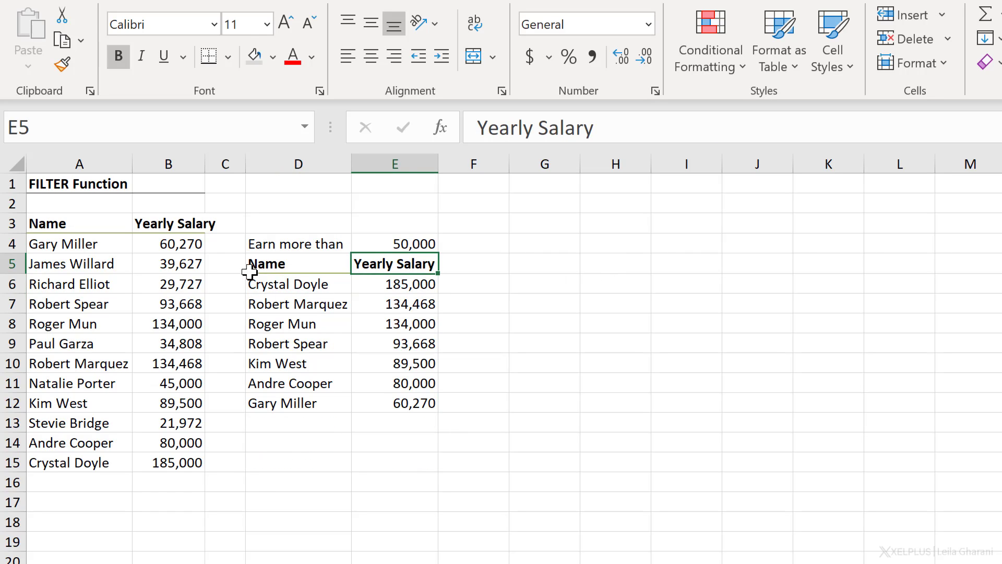
- Change the second employee's salary in B5 to 70000
{"action": "left_click", "coordinate": [170, 243]}
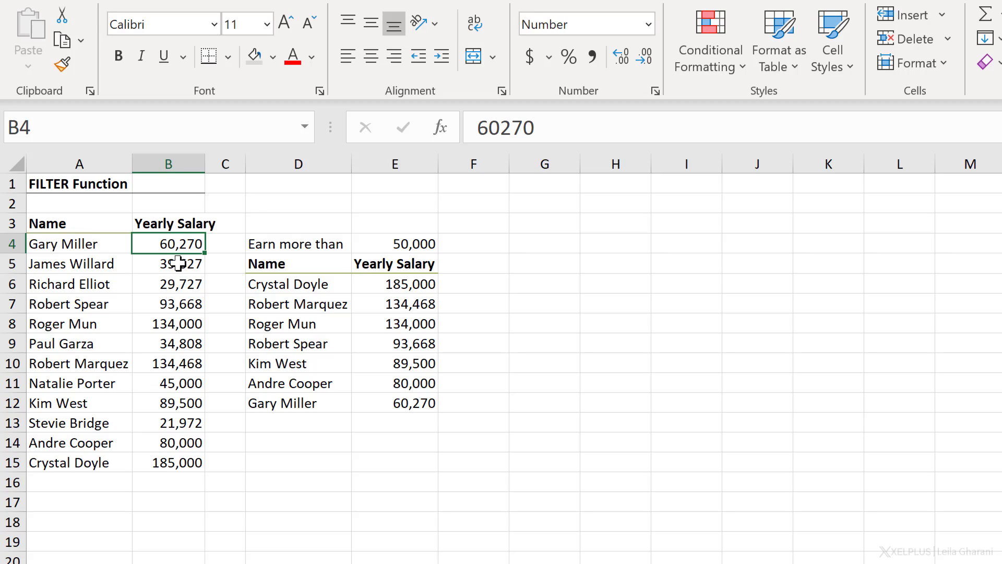
{"action": "left_click", "coordinate": [178, 263]}
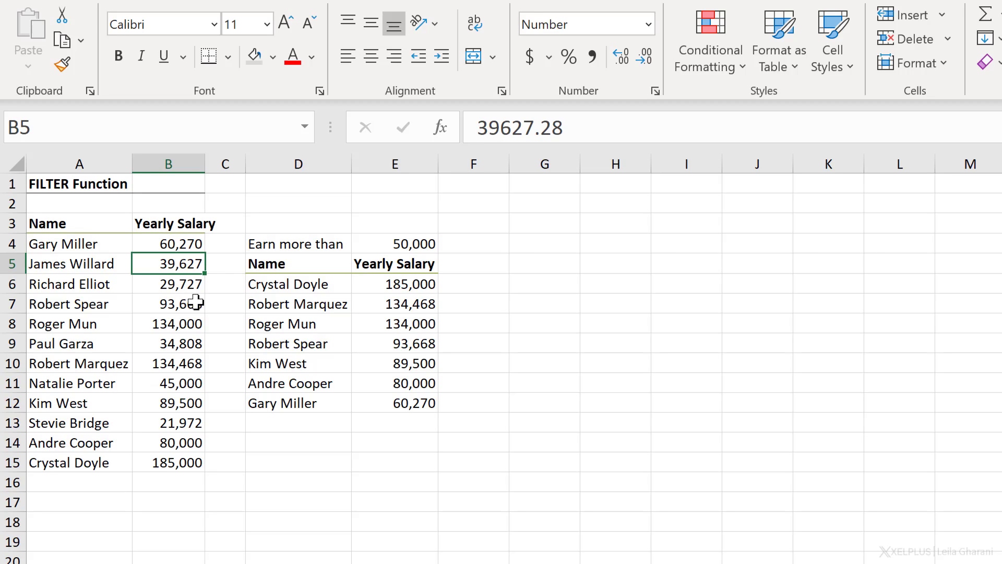
{"action": "type", "text": "70000"}
{"action": "key", "text": "Return"}
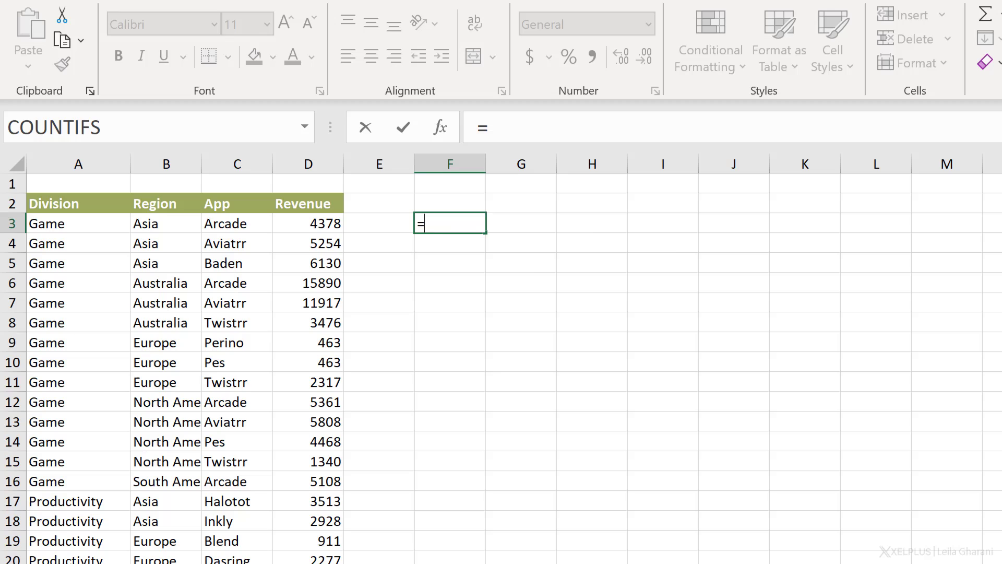
- Enter =SEQUENCE(10) in F3 so 1 to 10 spill down to F12
{"action": "type", "text": "SEQUENCE("}
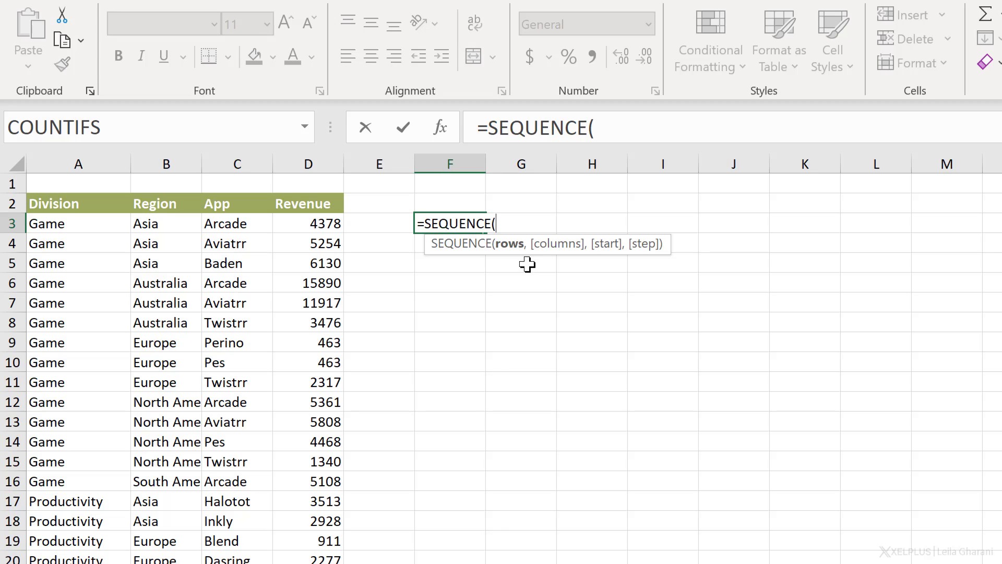
{"action": "type", "text": "10)"}
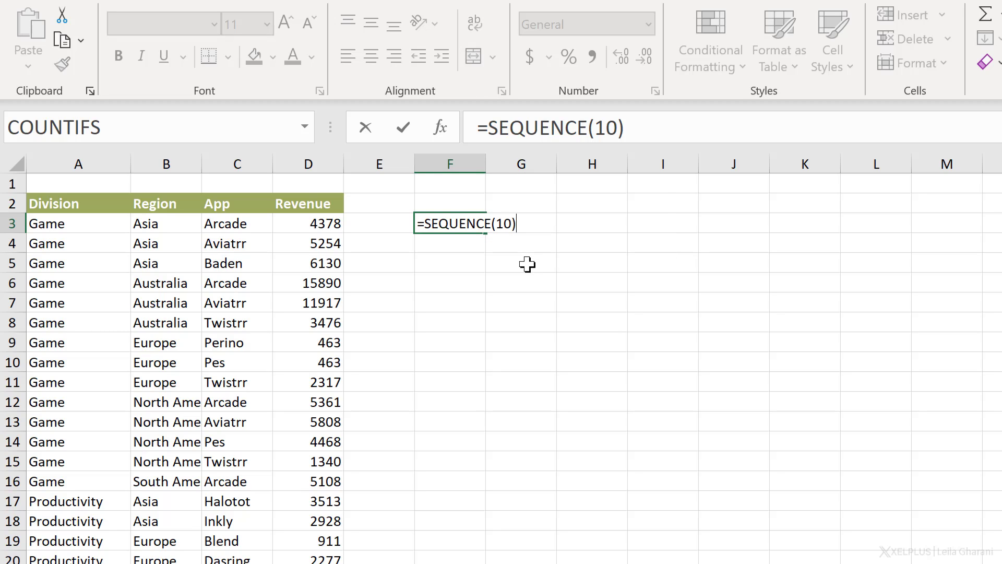
{"action": "key", "text": "Return"}
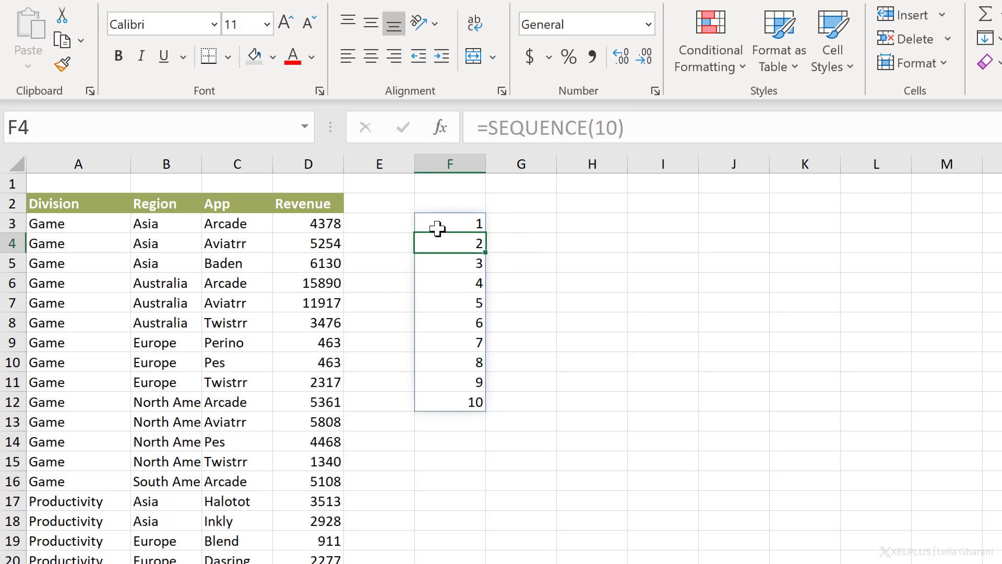
{"action": "left_click", "coordinate": [450, 224]}
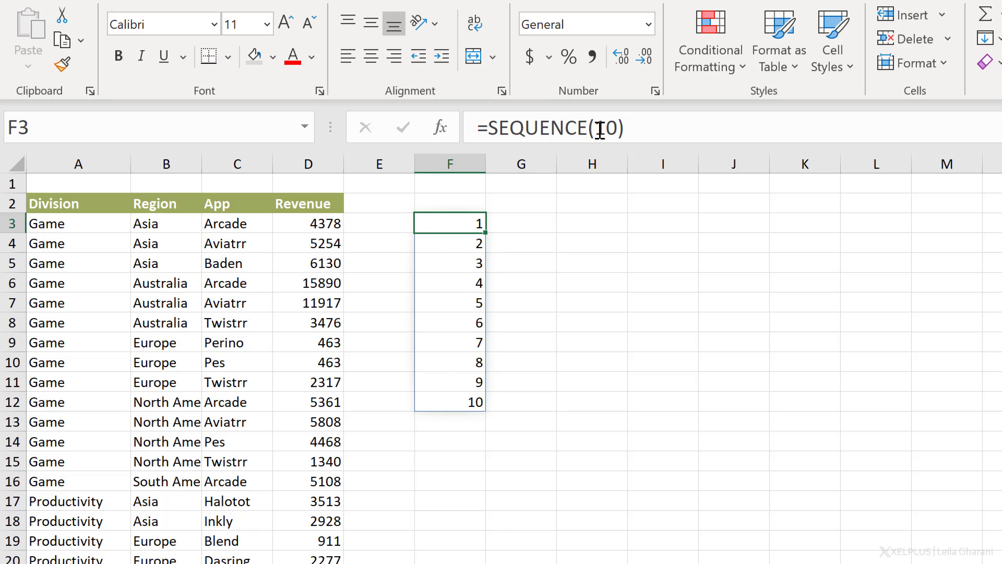
- Change F3 to =SEQUENCE(10,2,2,3), spilling two columns from 2 and 5 up to 56 and 59
{"action": "left_click", "coordinate": [618, 127]}
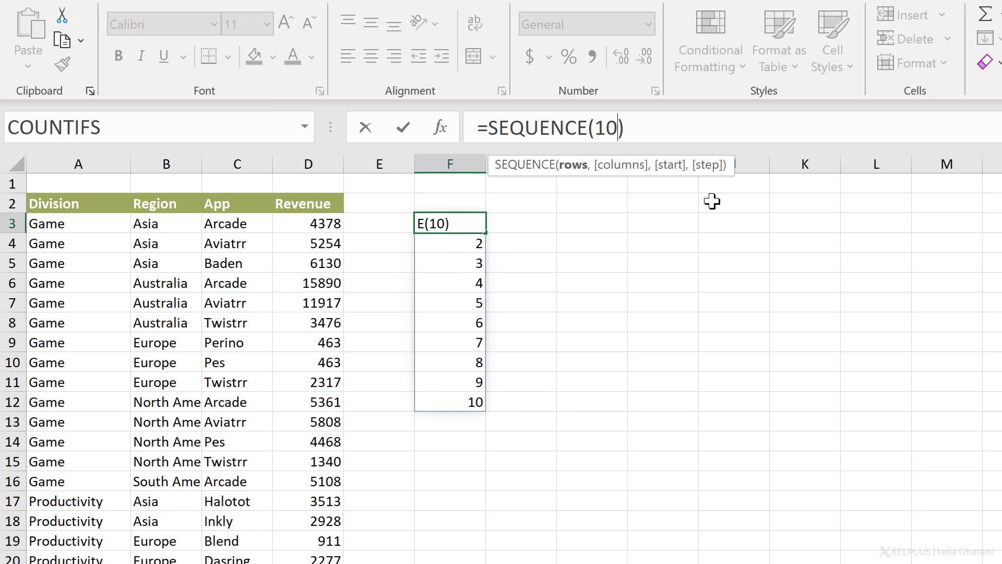
{"action": "type", "text": ","}
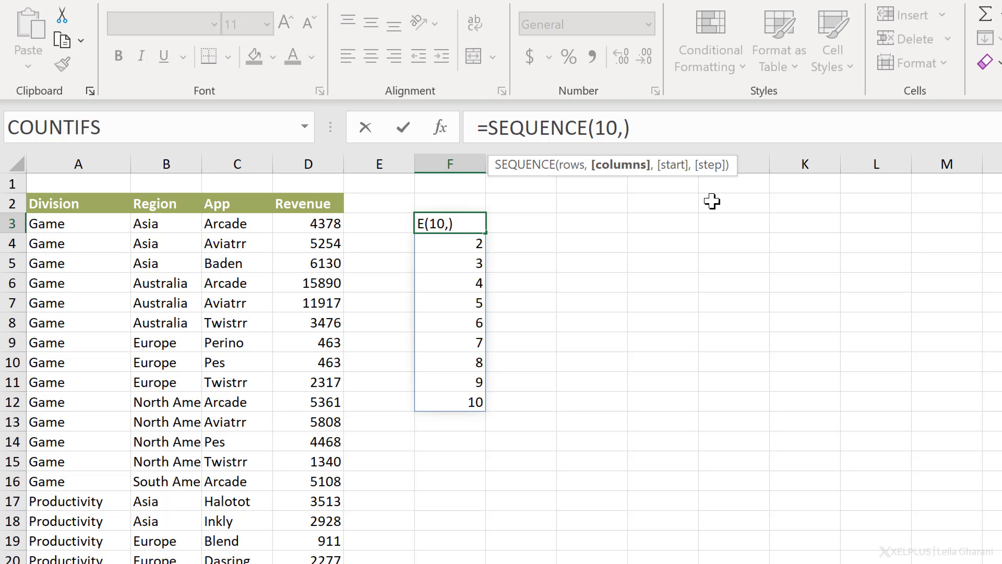
{"action": "type", "text": "2,"}
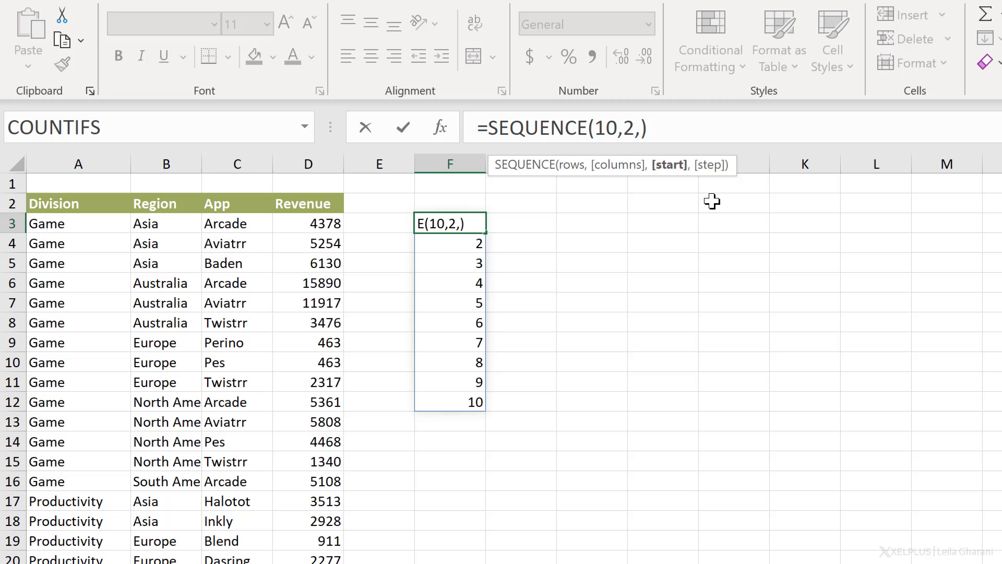
{"action": "type", "text": "2,"}
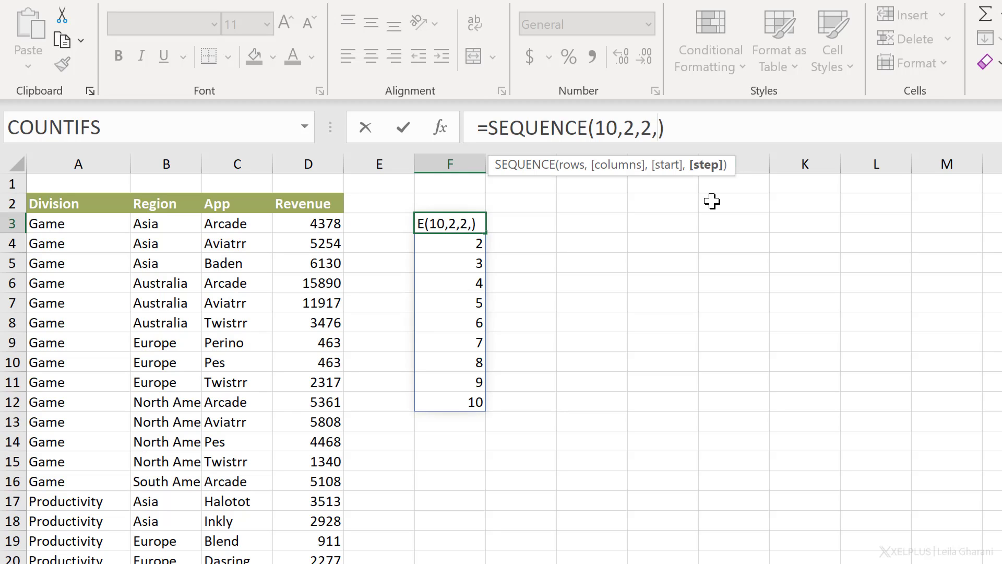
{"action": "type", "text": "3"}
{"action": "key", "text": "Return"}
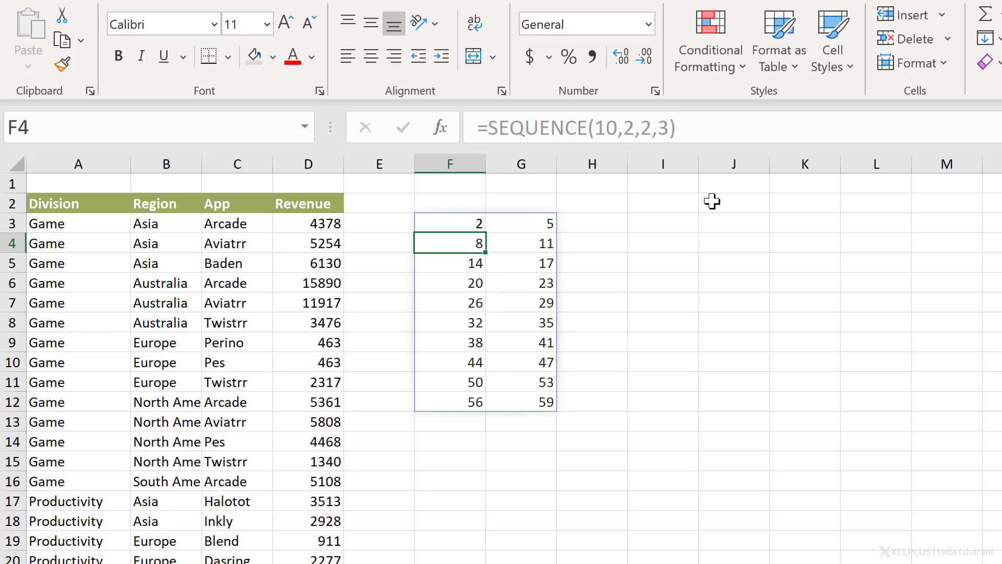
{"action": "key", "text": "Up"}
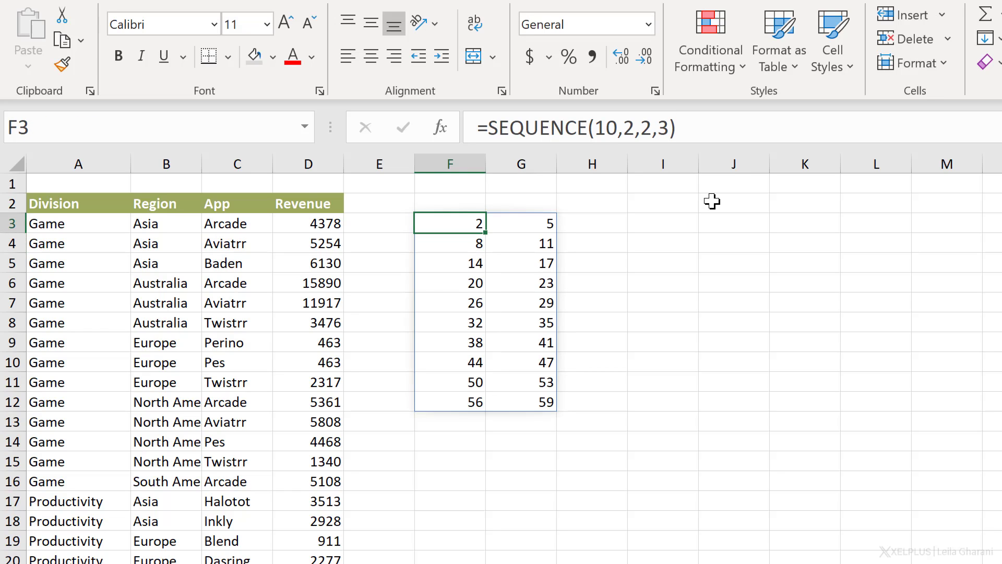
{"action": "left_click", "coordinate": [520, 229]}
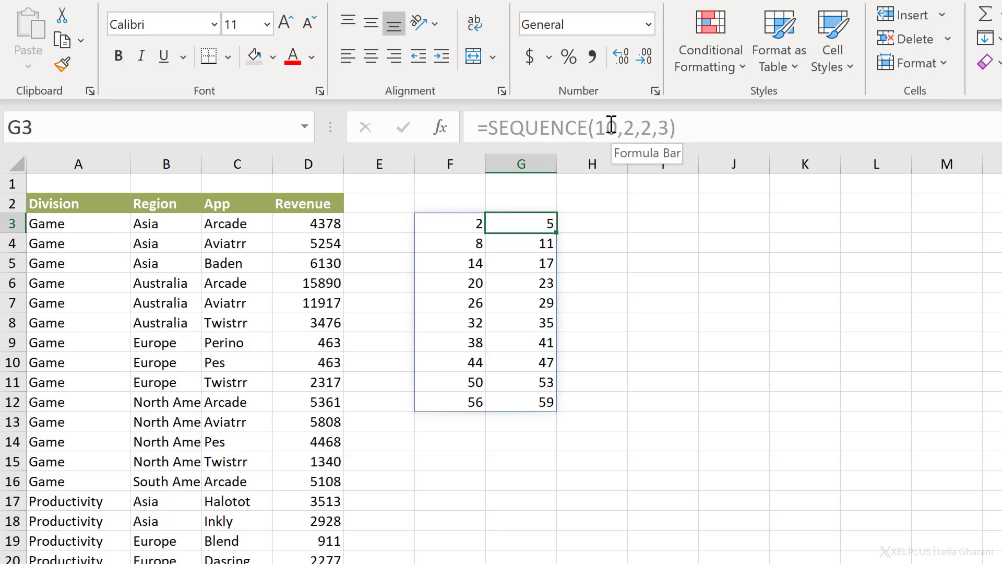
{"action": "left_click", "coordinate": [461, 223]}
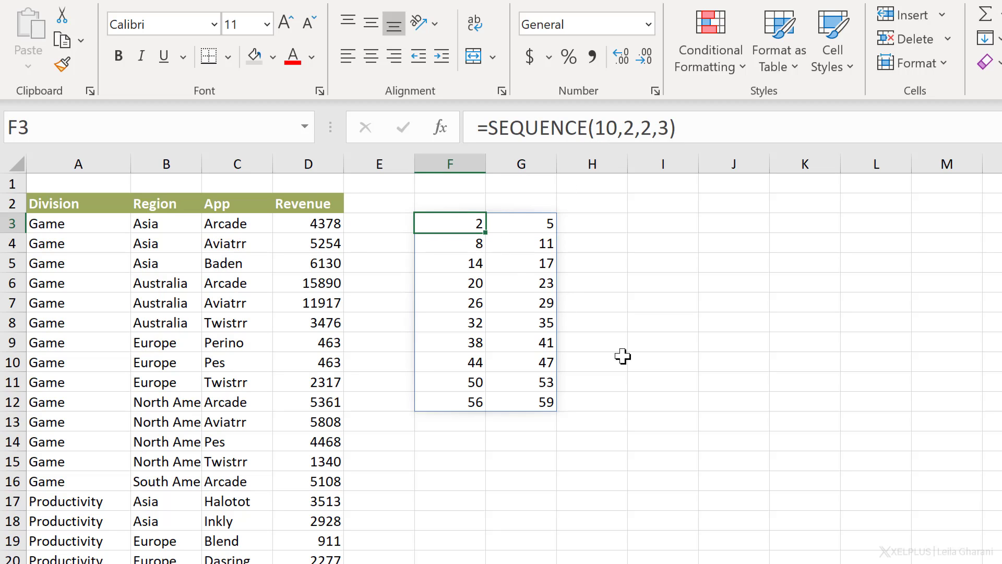
- Clear the sequence grid and enter =UNIQUE(B3:B21) in G3 to list the five regions
{"action": "key", "text": "Delete"}
{"action": "key", "text": "Right"}
{"action": "type", "text": "="}
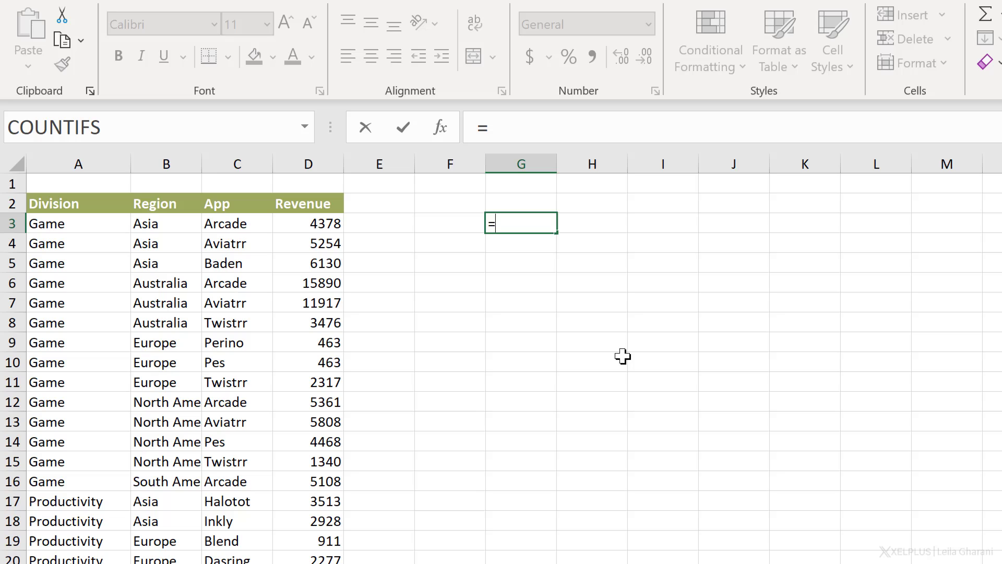
{"action": "type", "text": "uni"}
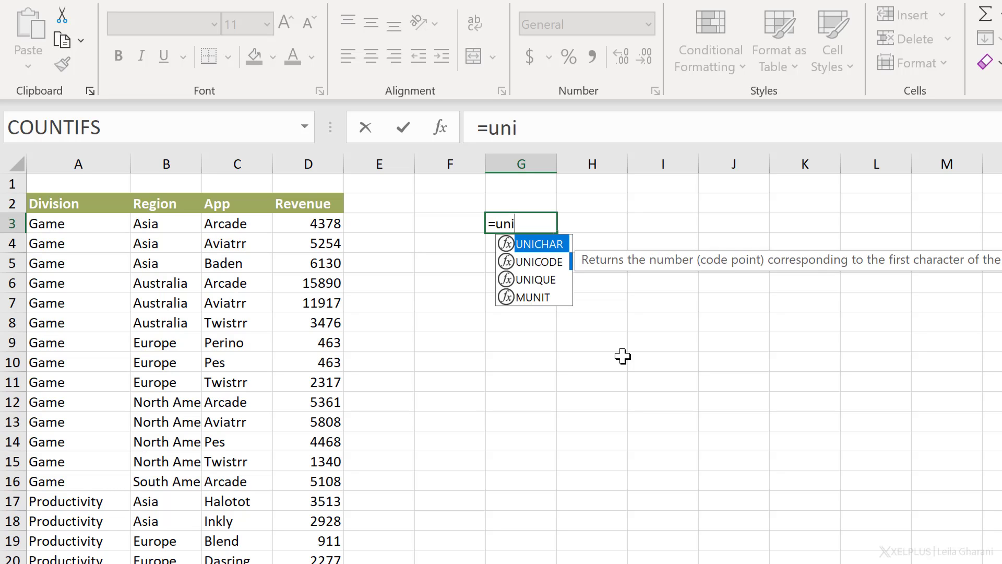
{"action": "type", "text": "q"}
{"action": "key", "text": "Tab"}
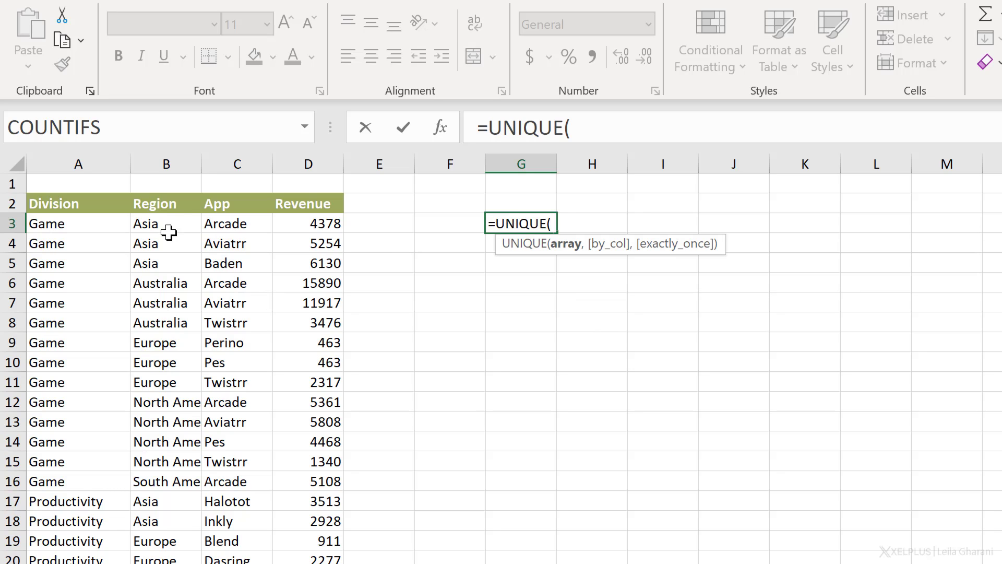
{"action": "left_click_drag", "start_coordinate": [168, 232], "coordinate": [168, 561]}
{"action": "key", "text": "Return"}
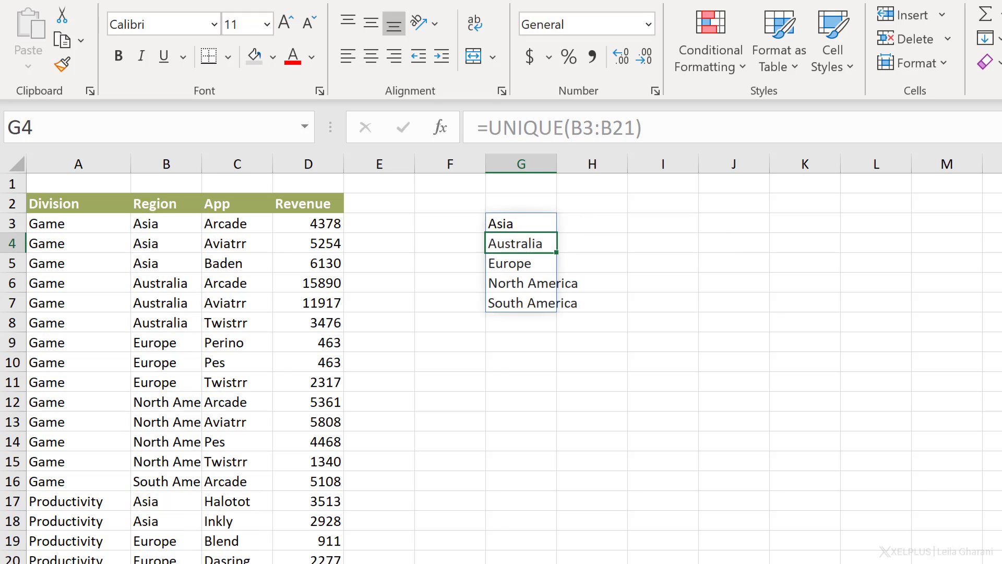
- Number the regions 1 to 5 with =SEQUENCE(COUNTA(G3#)) in F3
{"action": "key", "text": "Up"}
{"action": "key", "text": "Left"}
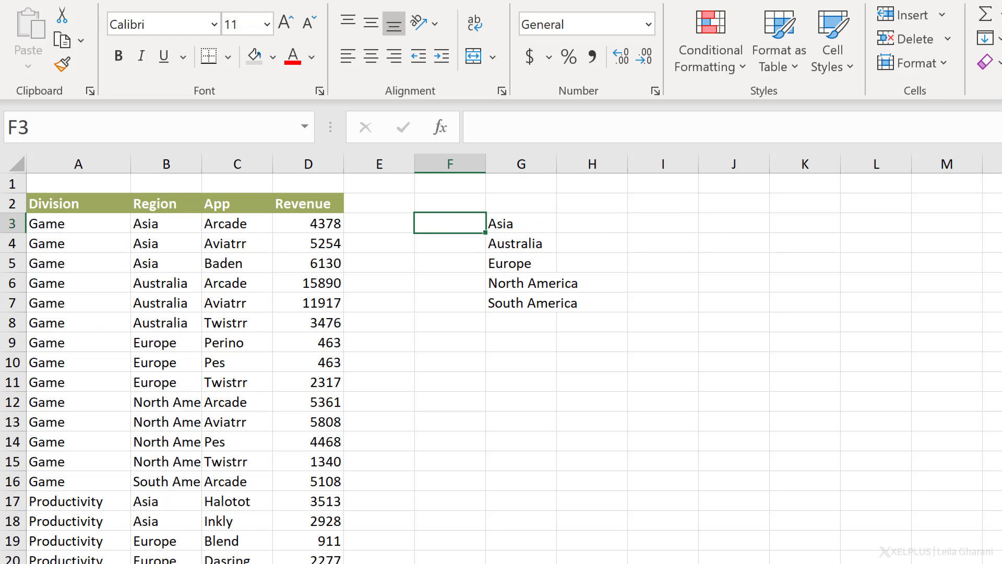
{"action": "type", "text": "=seq"}
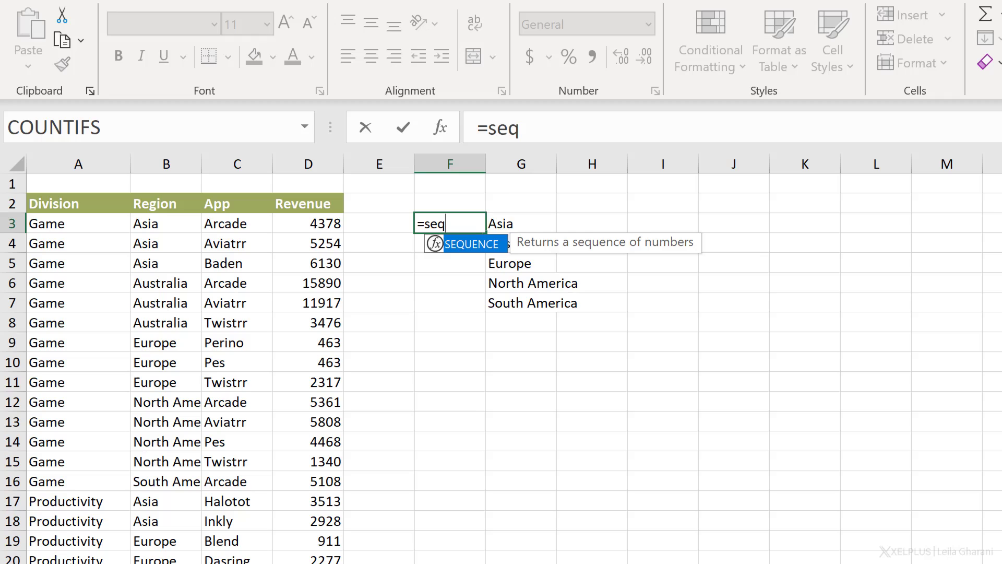
{"action": "key", "text": "Tab"}
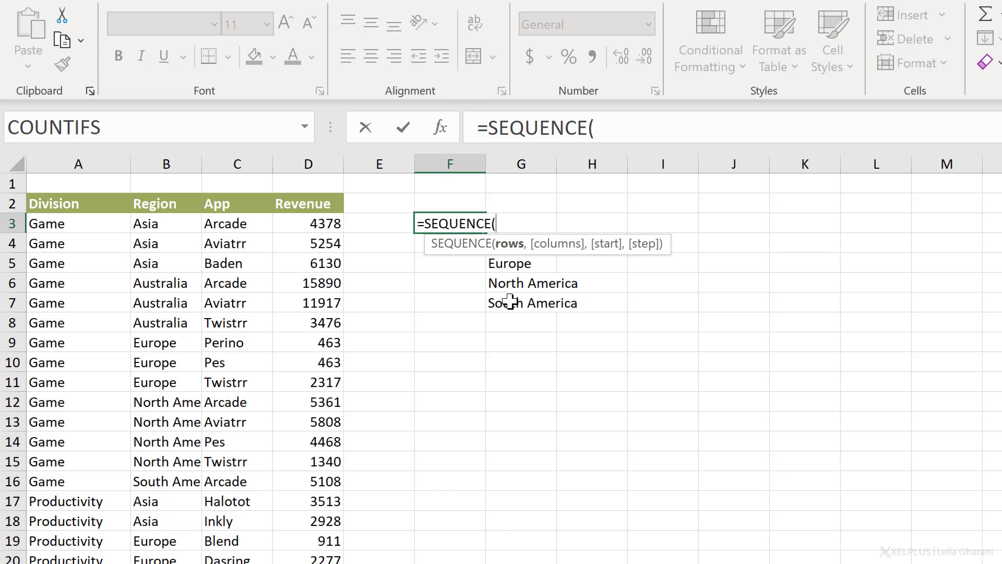
{"action": "type", "text": "counta"}
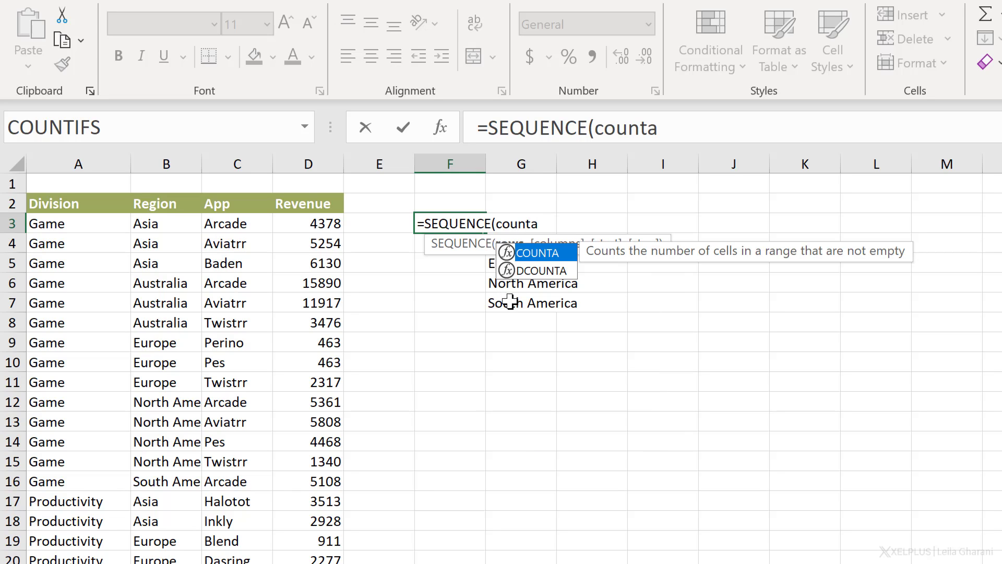
{"action": "key", "text": "Tab"}
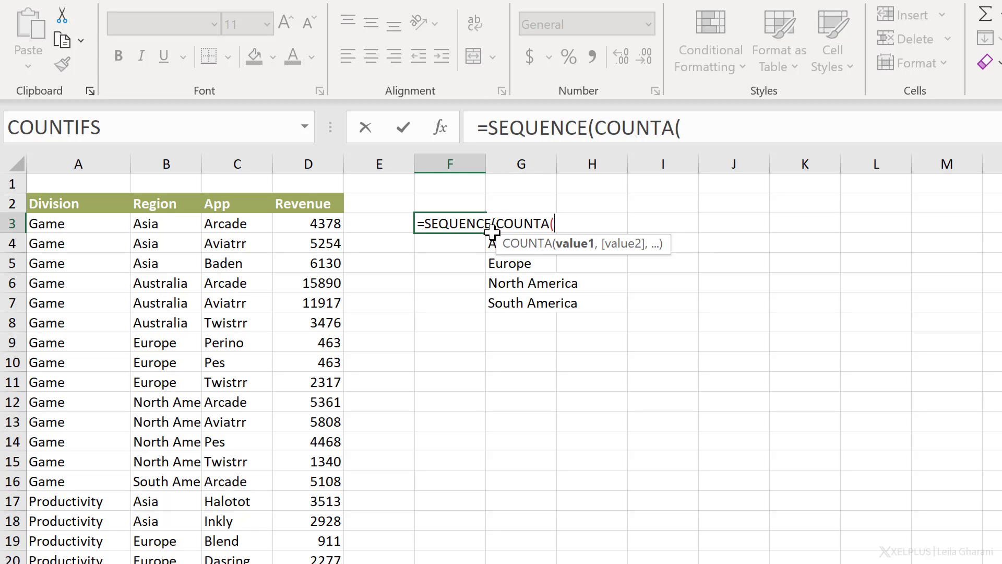
{"action": "left_click", "coordinate": [681, 134]}
{"action": "type", "text": "G"}
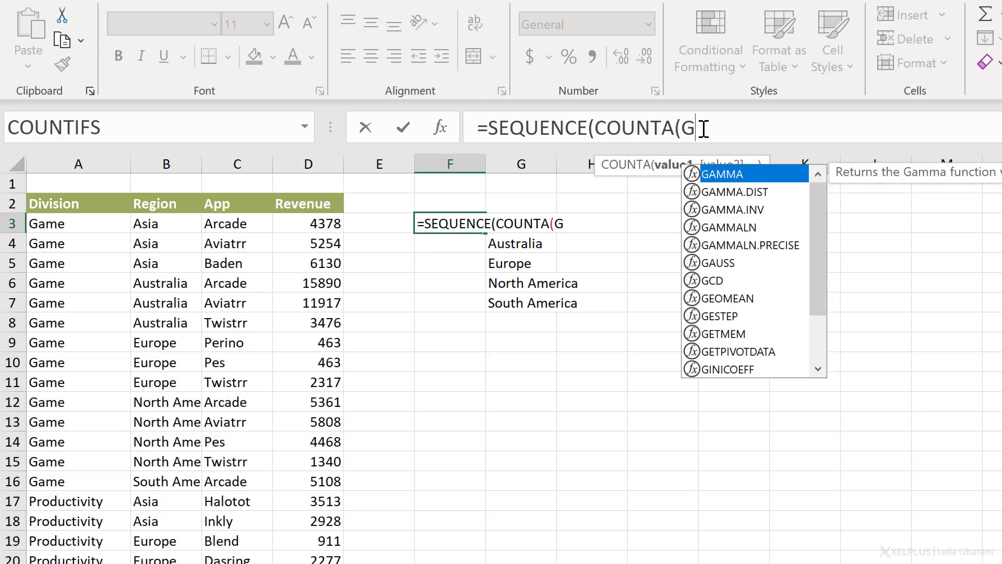
{"action": "type", "text": "3#"}
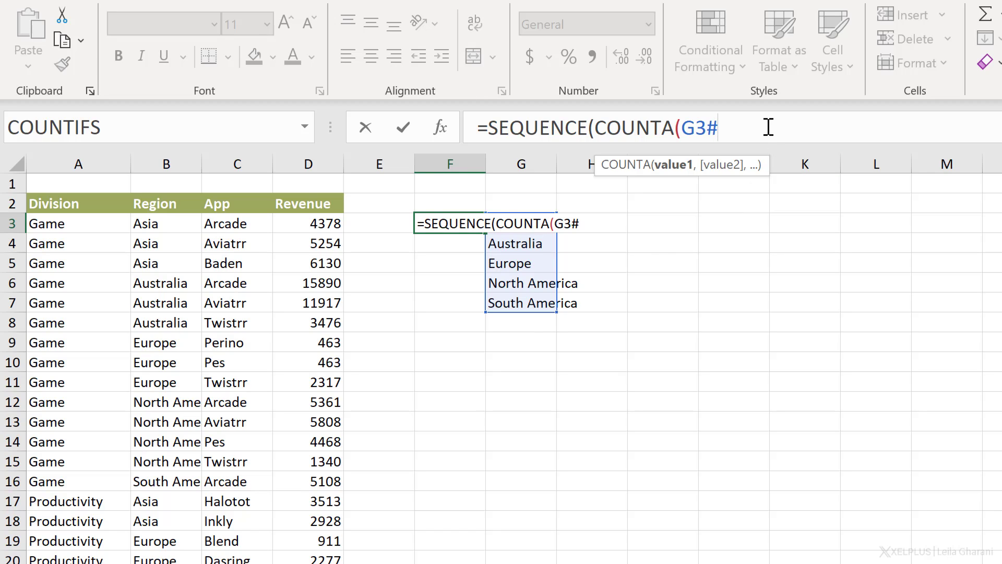
{"action": "type", "text": "))"}
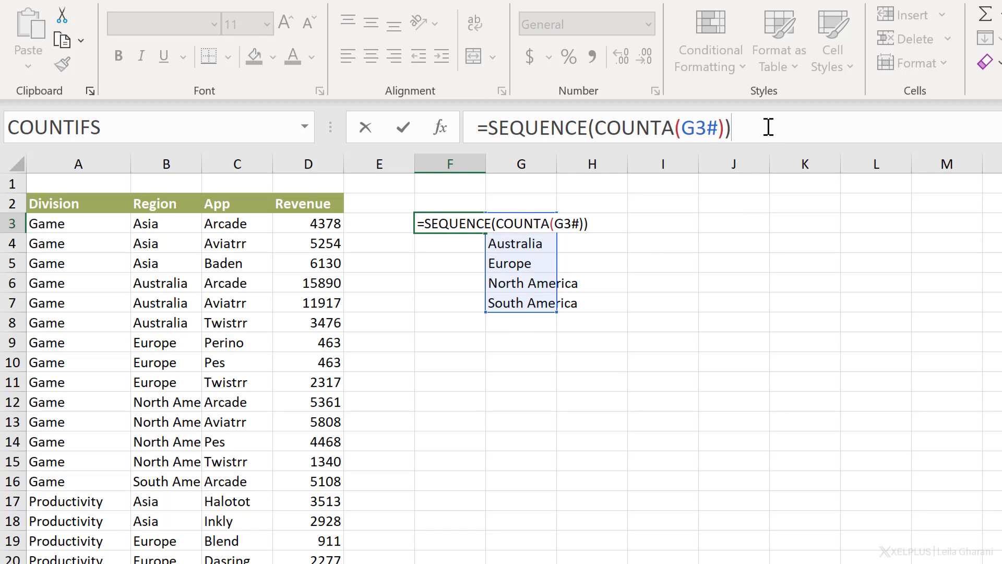
{"action": "key", "text": "Return"}
{"action": "key", "text": "Up"}
{"action": "key", "text": "Right"}
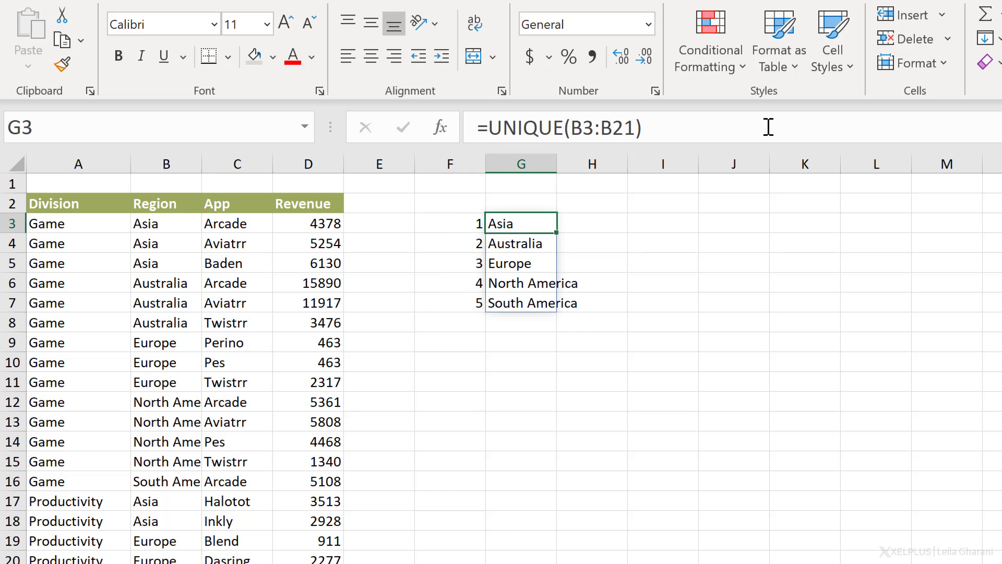
- Repoint G3 to =UNIQUE(C3:C21), listing 11 apps from Arcade to Didactic, numbered 1–11
{"action": "left_click", "coordinate": [720, 127]}
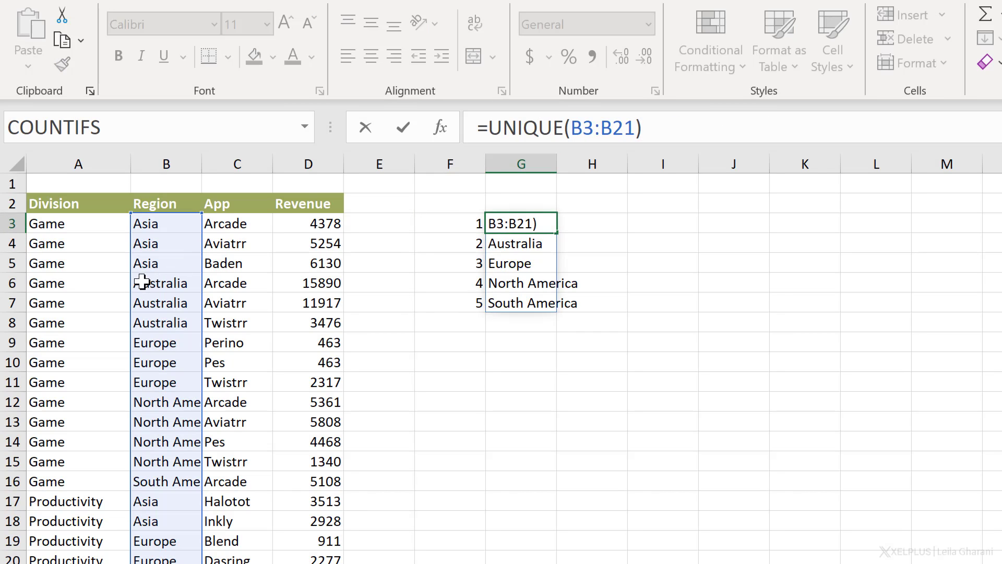
{"action": "left_click_drag", "start_coordinate": [130, 273], "coordinate": [228, 290]}
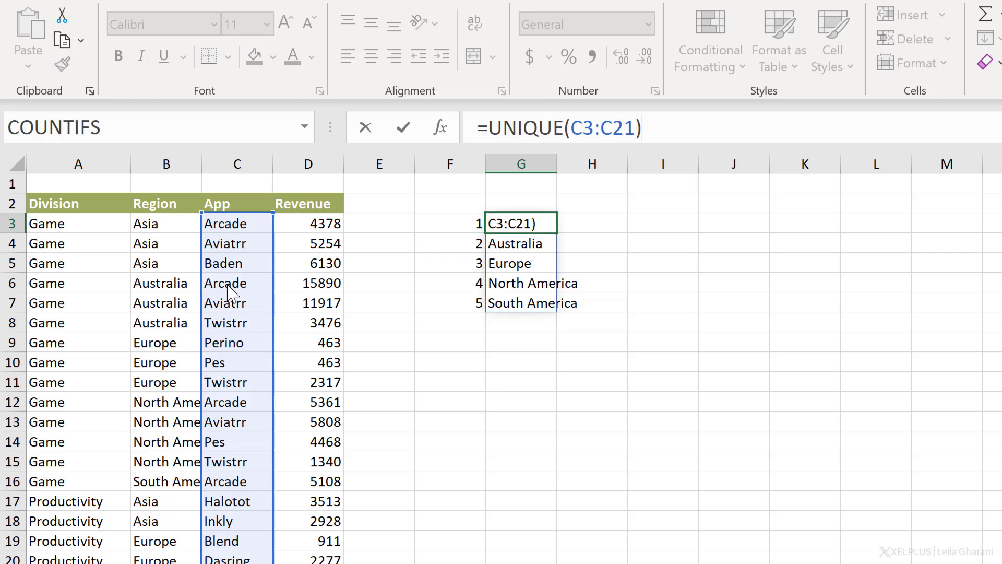
{"action": "key", "text": "Return"}
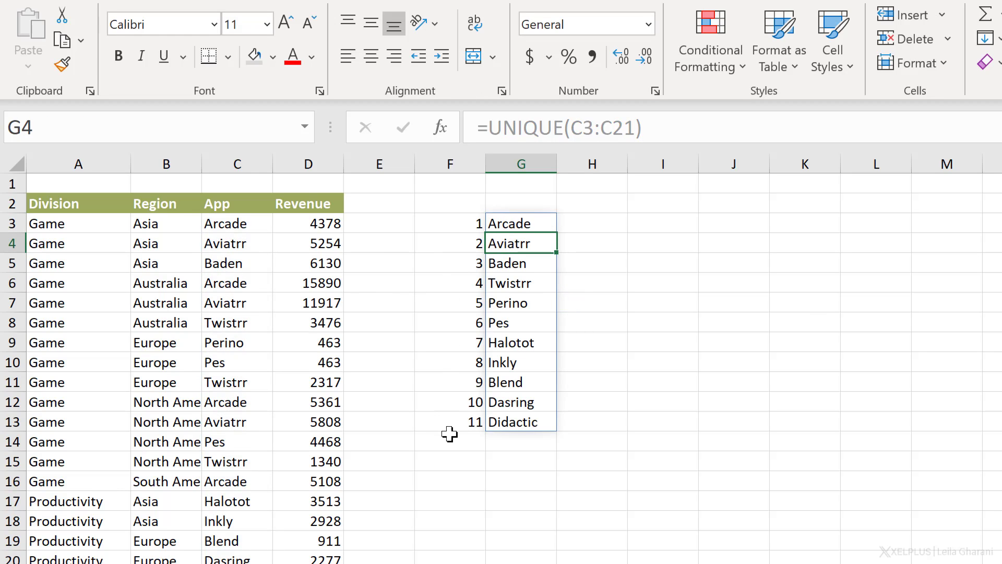
{"action": "left_click", "coordinate": [441, 223]}
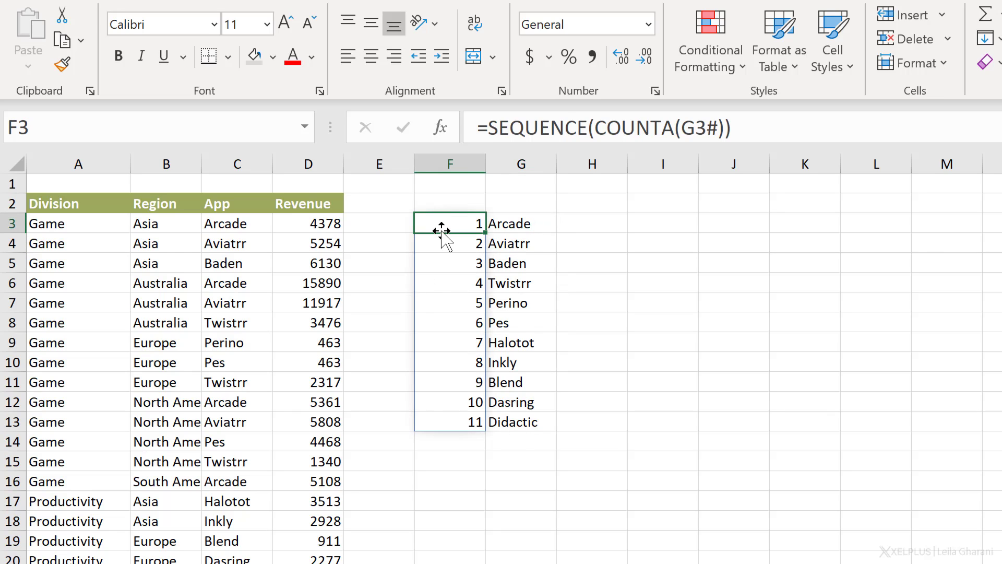